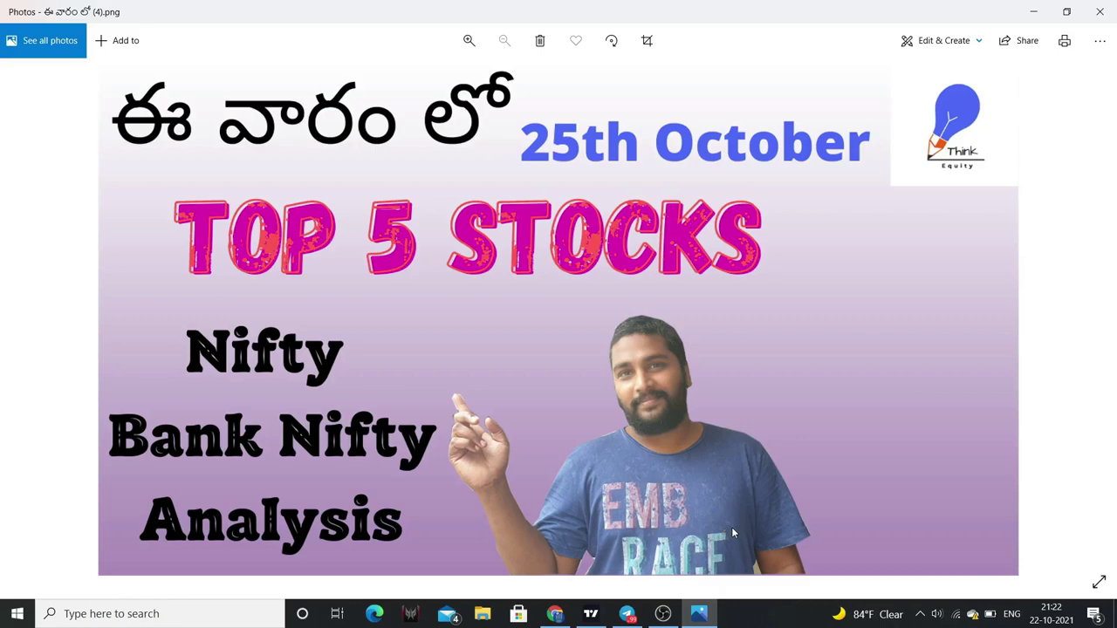
# - Switch to Chrome and look through the Think Equity channel's uploaded videos on YouTube
pyautogui.click(553, 615)
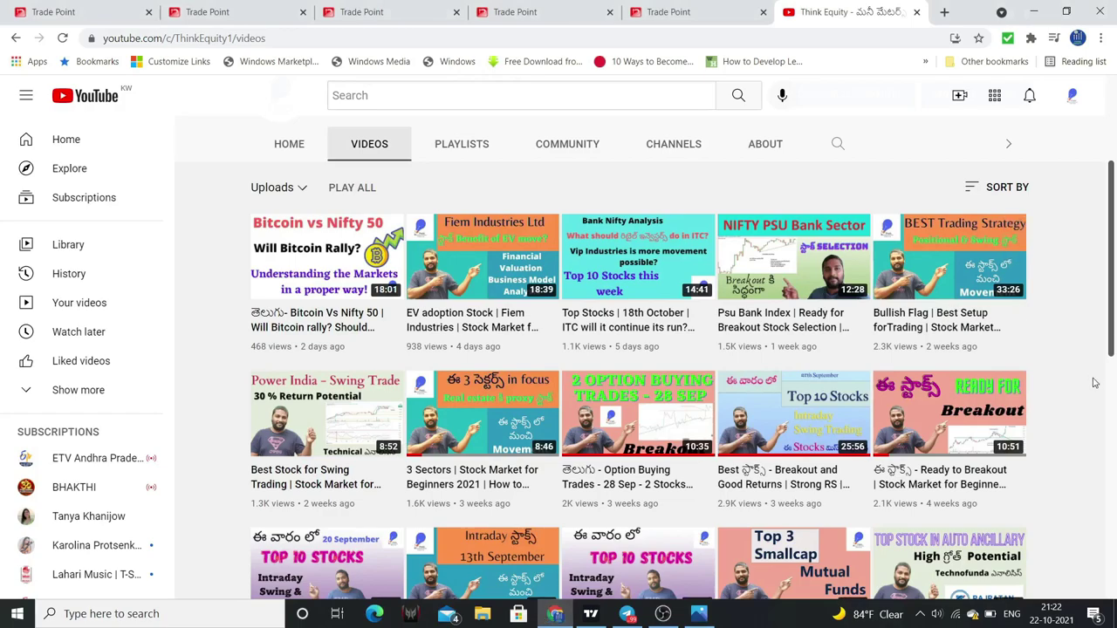
pyautogui.scroll(-5, 1094, 382)
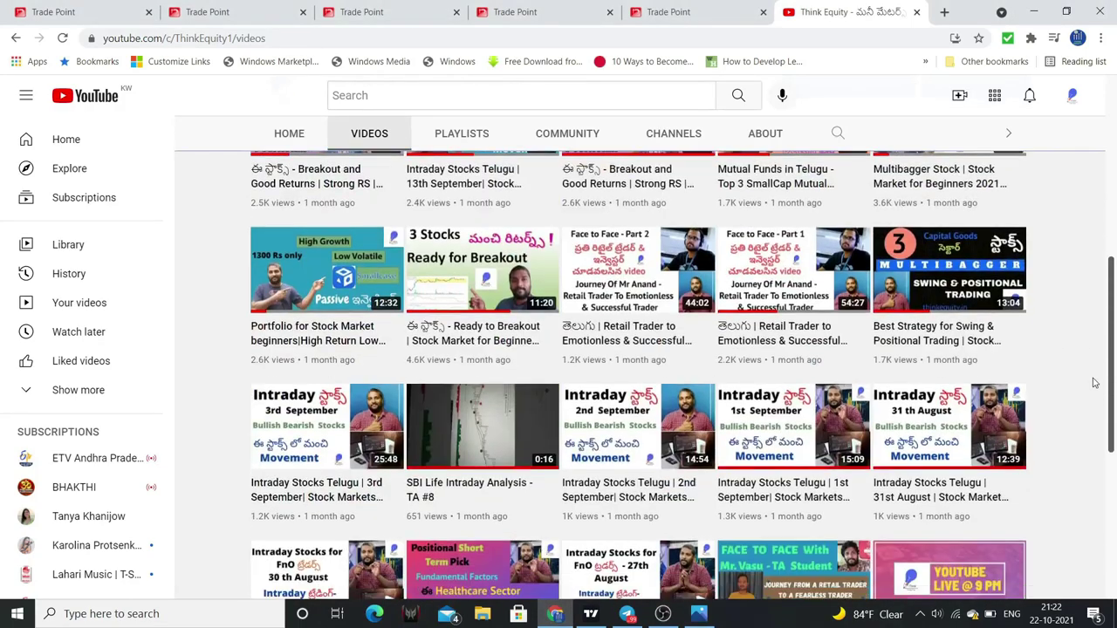
pyautogui.scroll(-1, 1094, 382)
pyautogui.scroll(-1, 1094, 380)
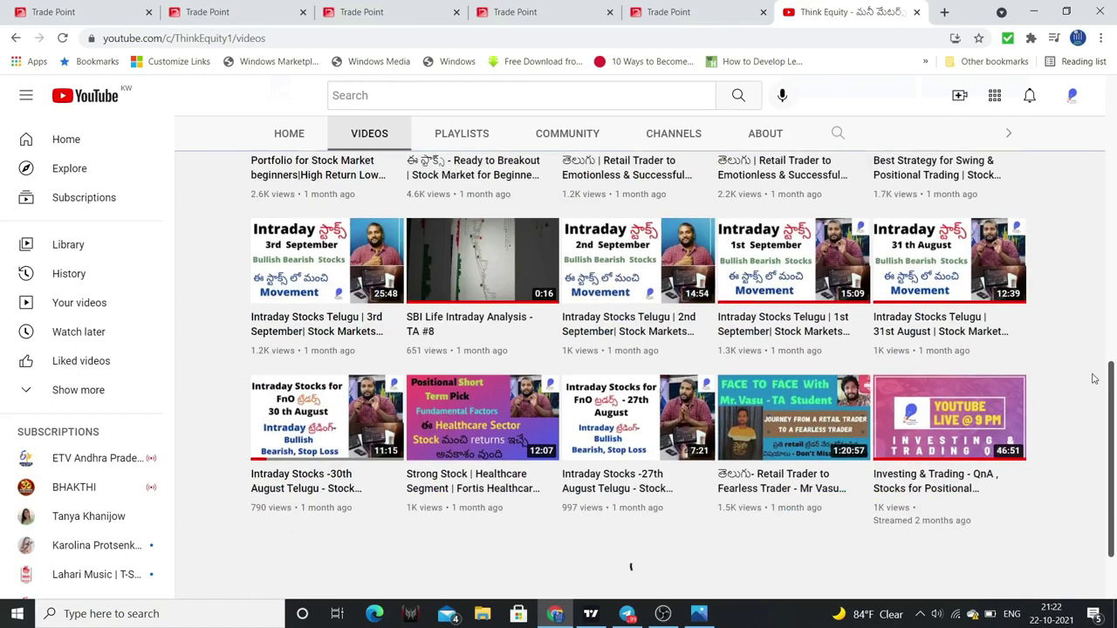
pyautogui.scroll(-1, 1094, 379)
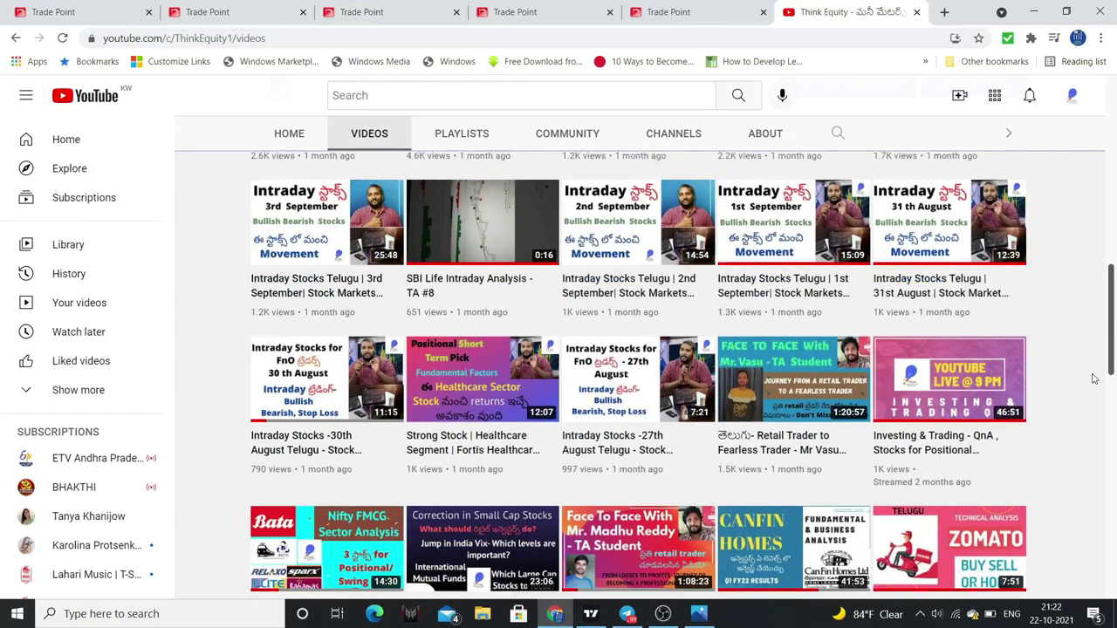
pyautogui.scroll(-2, 1094, 378)
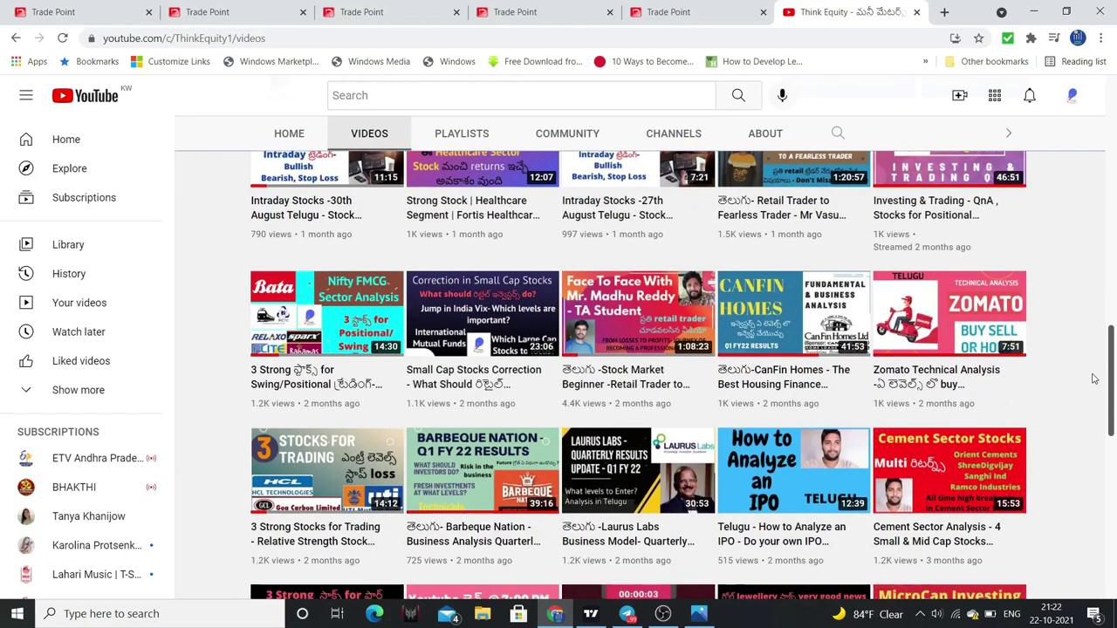
pyautogui.scroll(10, 1094, 379)
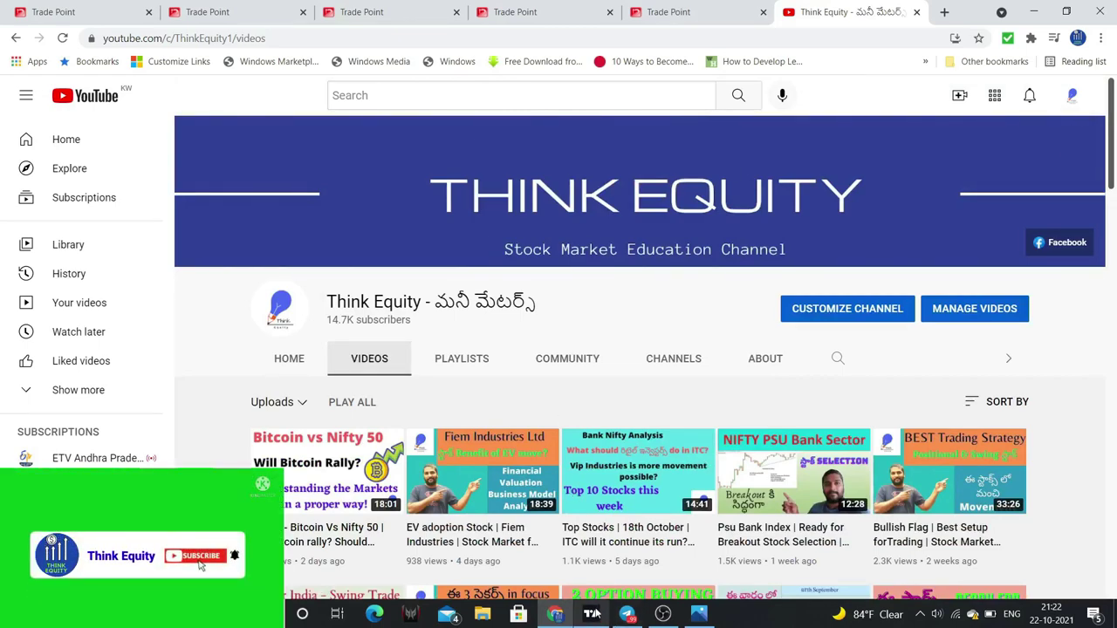
# - Switch to TradingView and view the NIFTY index chart
pyautogui.moveTo(579, 615)
pyautogui.click(584, 543)
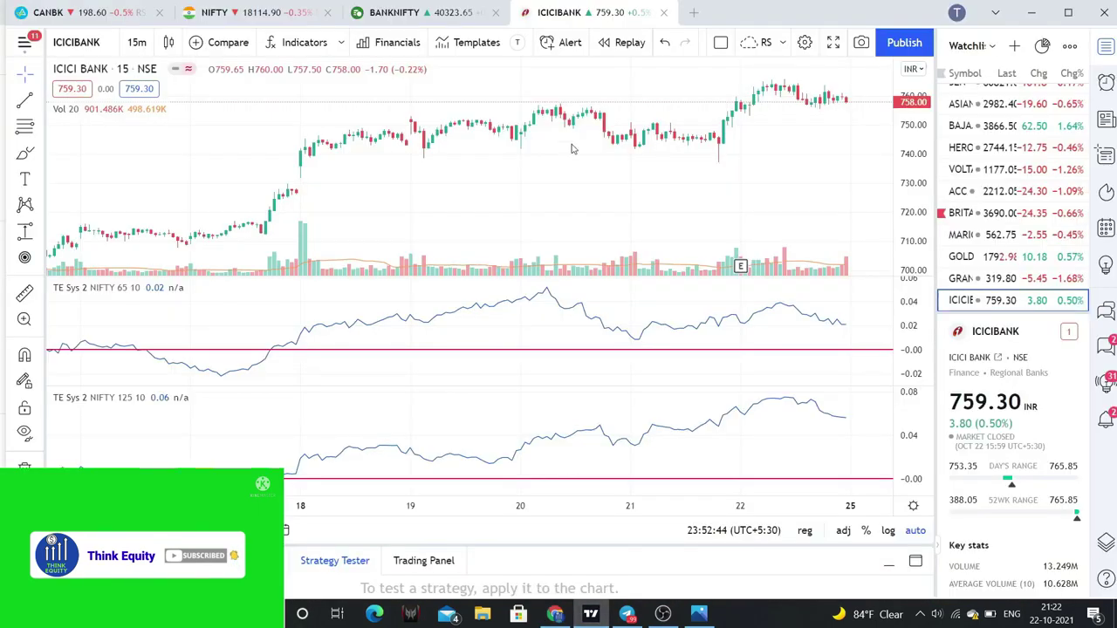
pyautogui.click(274, 15)
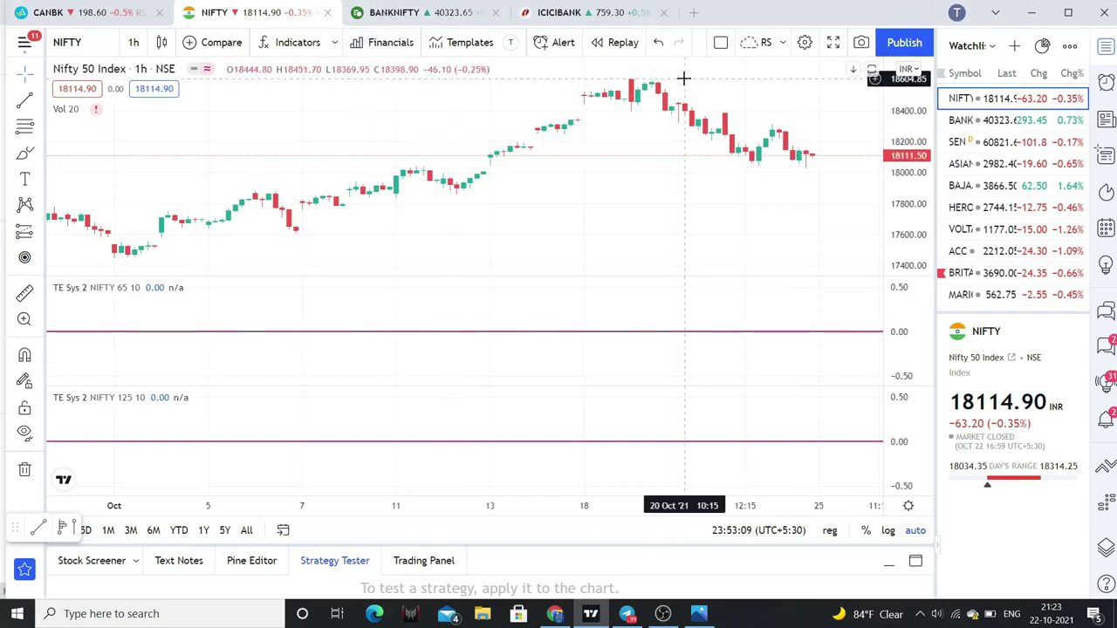
# - Switch to Chrome and review the open Trade Point option charts for FEDERALBNK, NIFTY, BANKNIFTY and ICICIBANK in turn
pyautogui.click(556, 616)
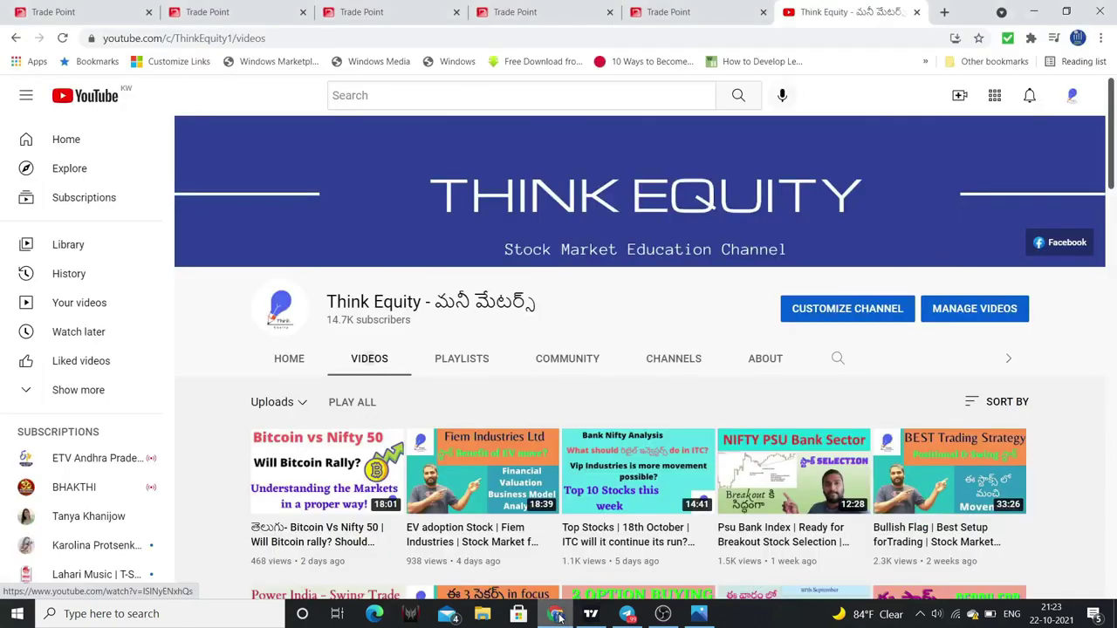
pyautogui.click(131, 9)
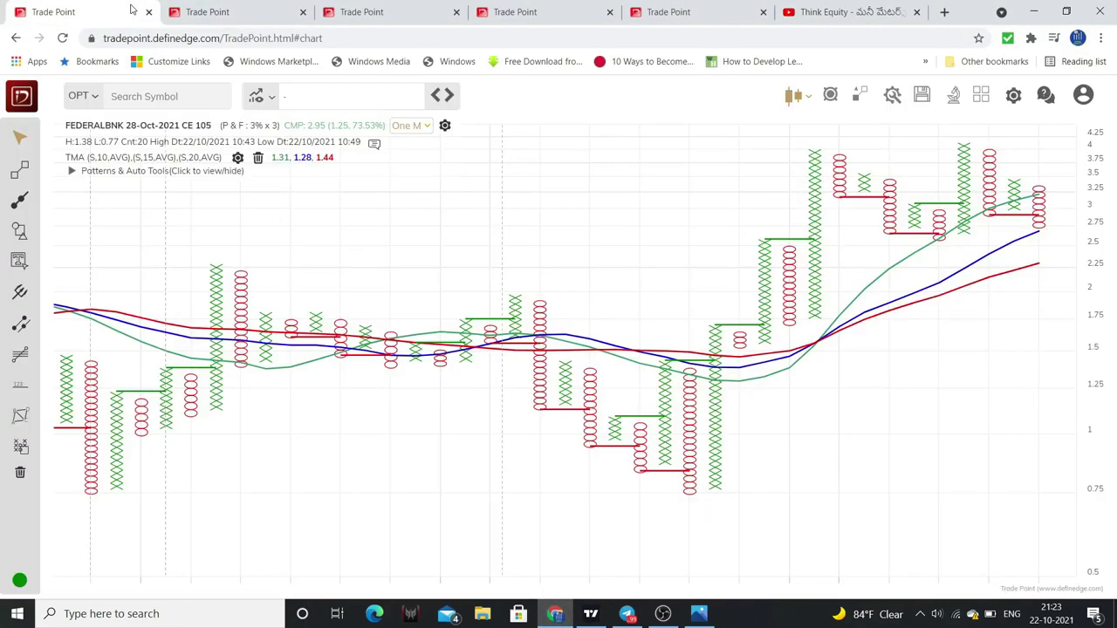
pyautogui.click(246, 14)
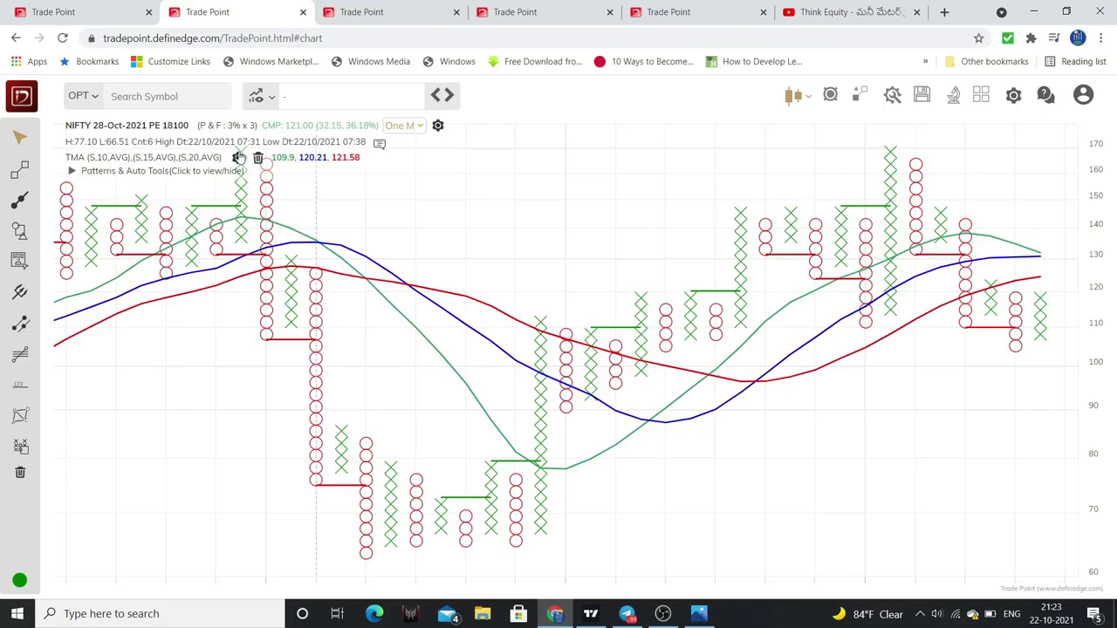
pyautogui.click(399, 14)
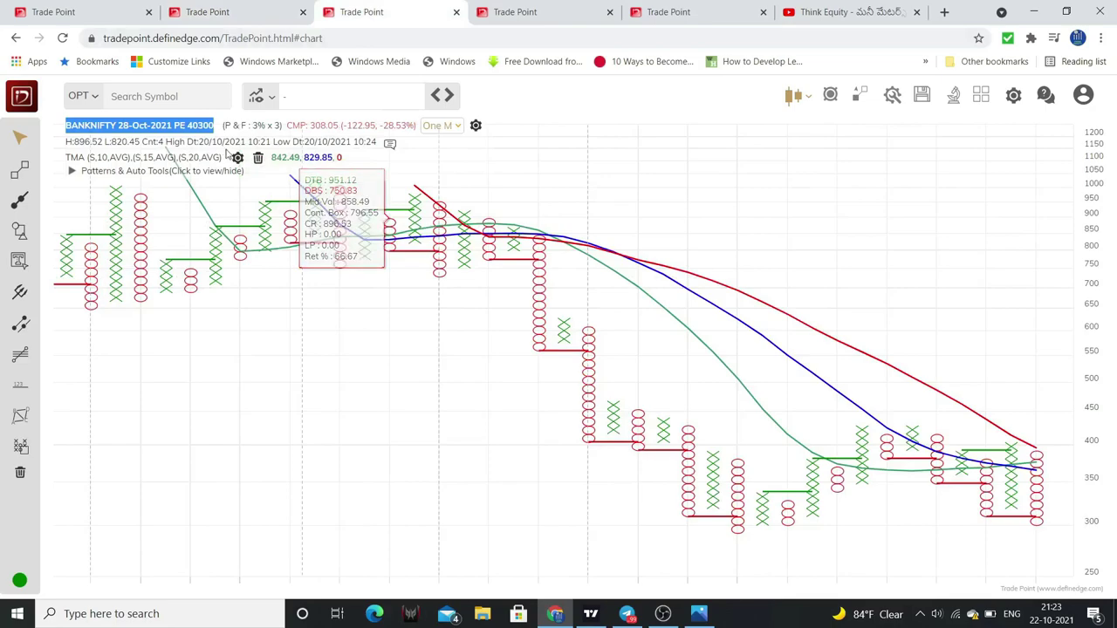
pyautogui.click(558, 18)
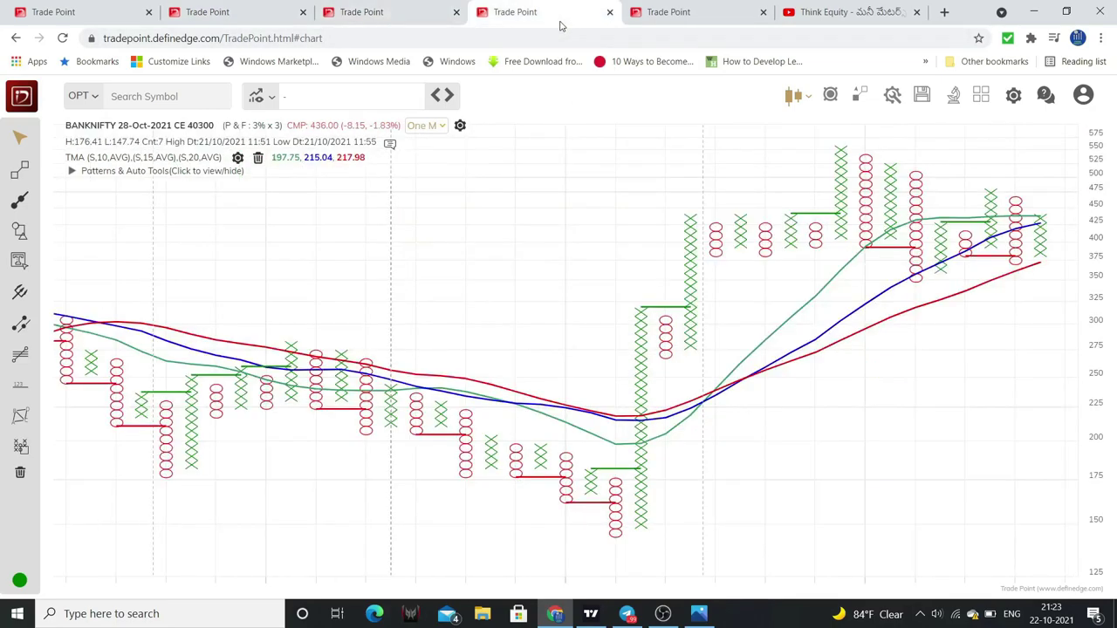
pyautogui.click(709, 13)
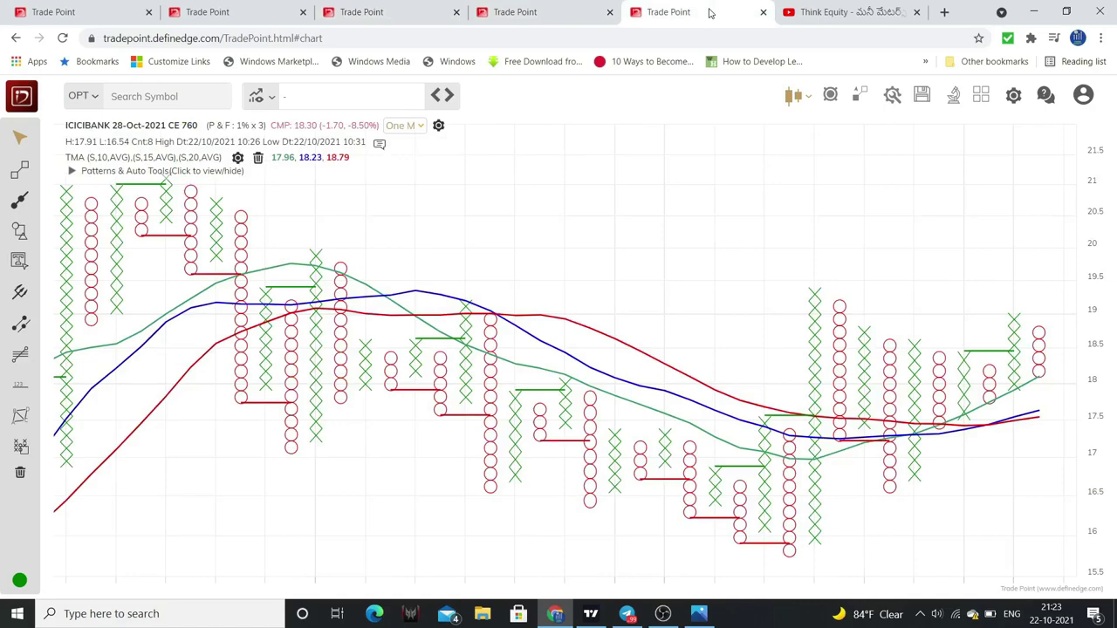
# - On the NIFTY 28-Oct-2021 PE 18100 chart, place a horizontal resistance line at about 178, just above the recent highs
pyautogui.click(215, 14)
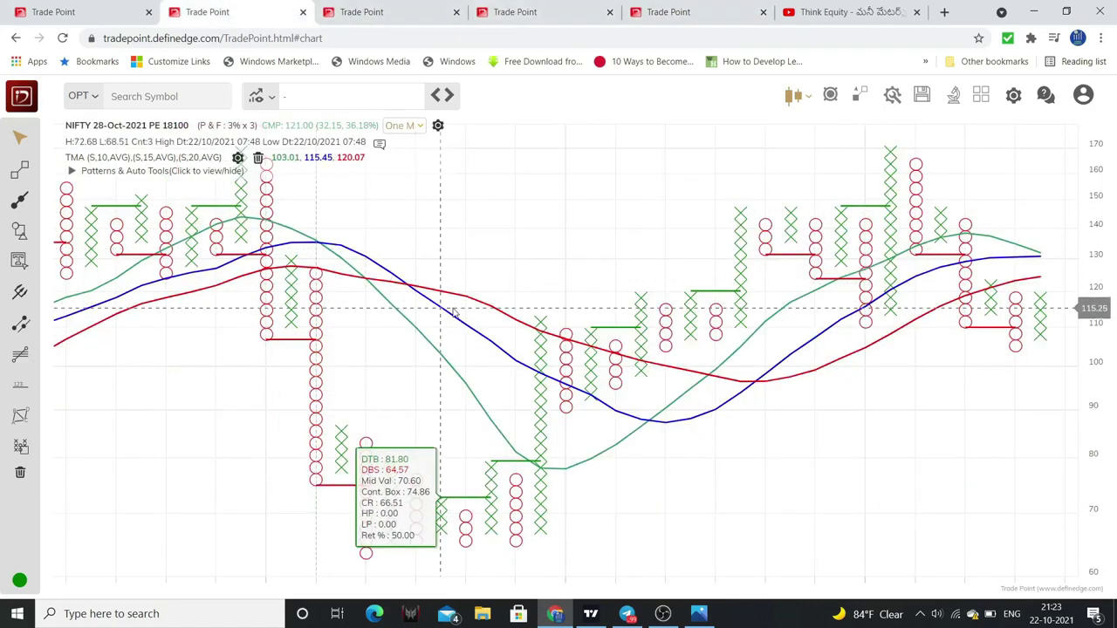
pyautogui.scroll(-3, 600, 254)
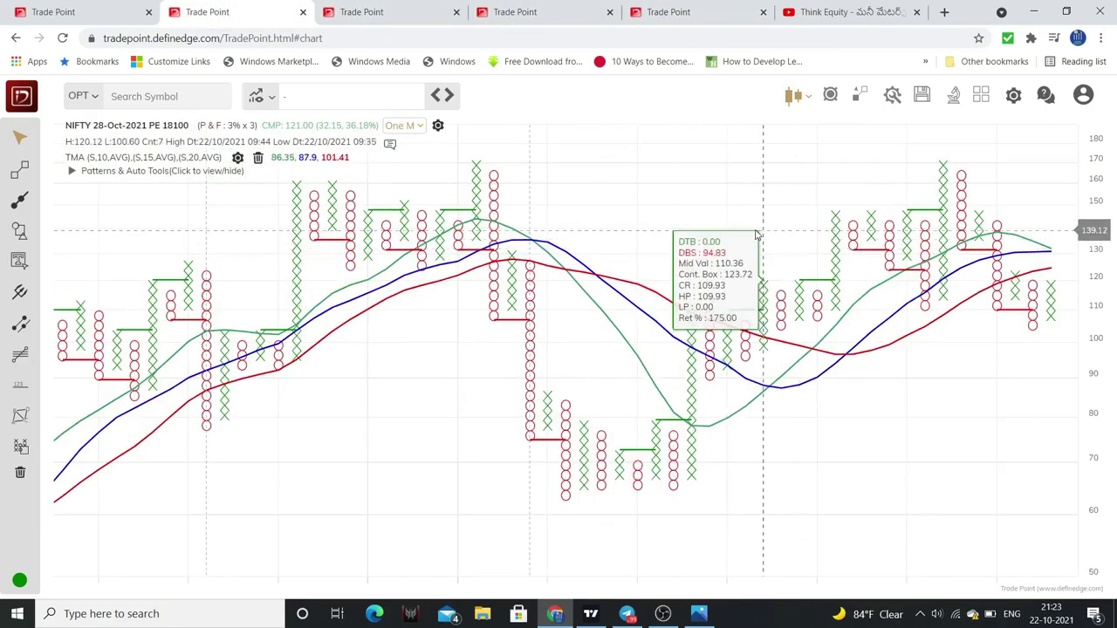
pyautogui.scroll(-3, 741, 185)
pyautogui.scroll(-2, 744, 183)
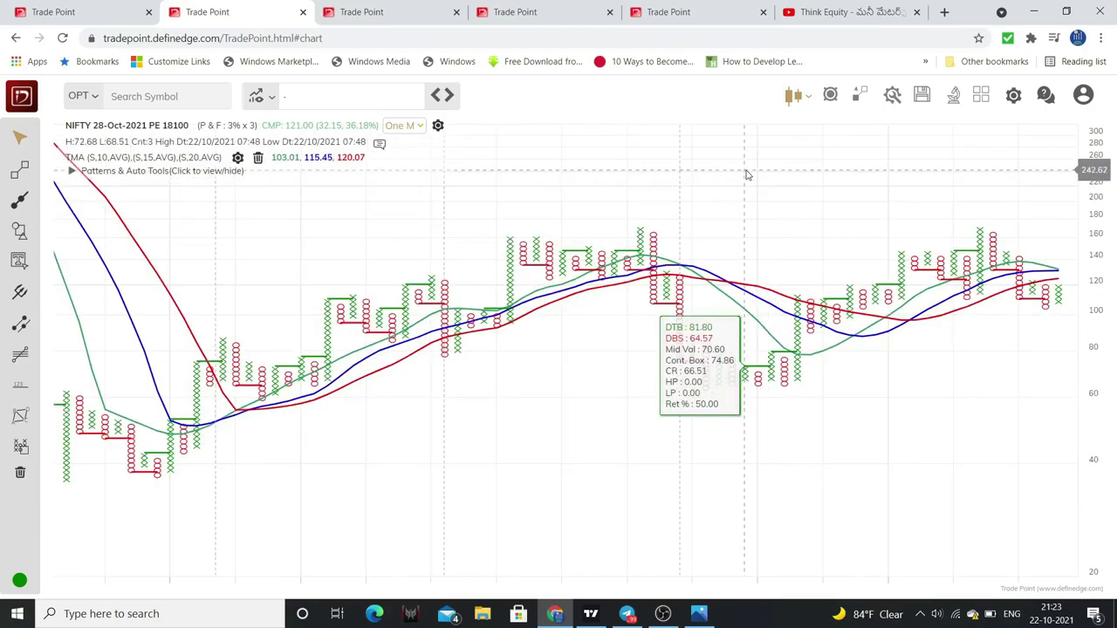
pyautogui.scroll(-2, 747, 174)
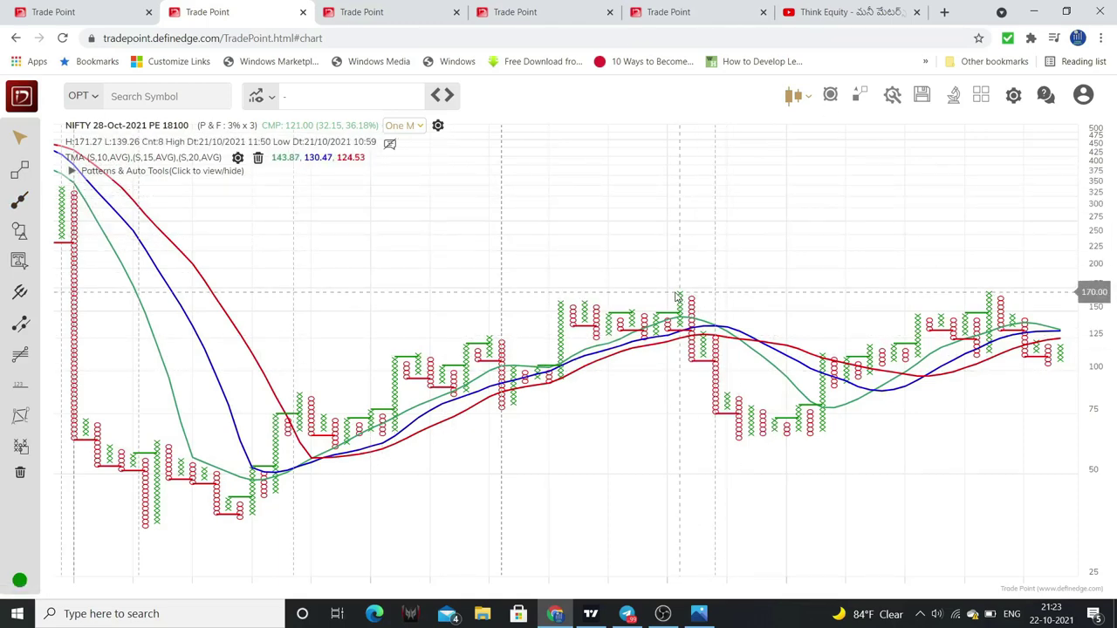
pyautogui.click(21, 385)
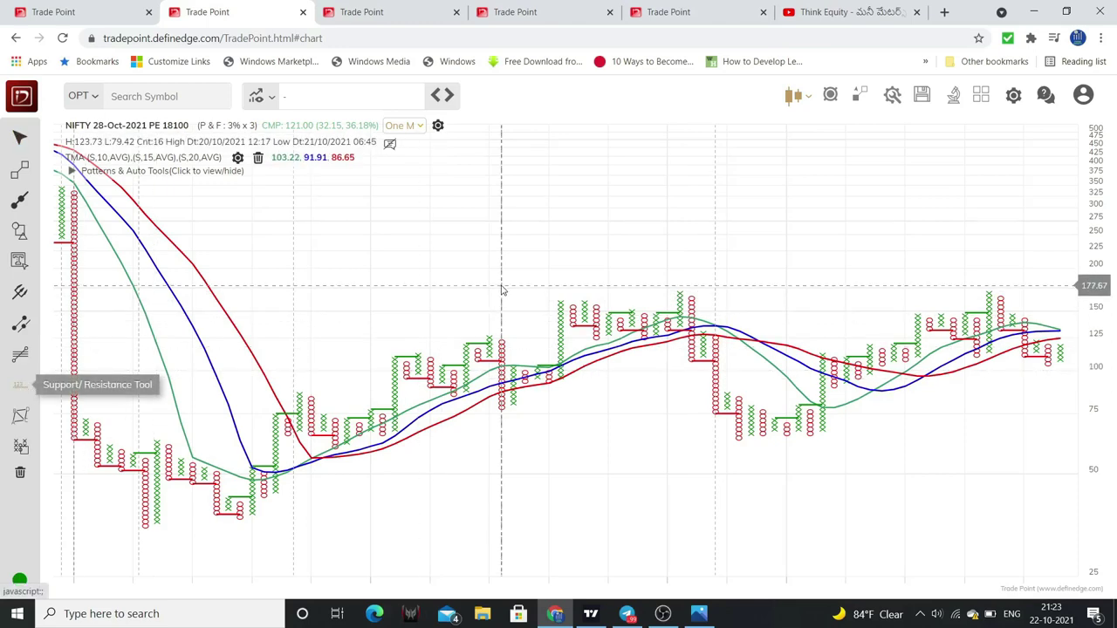
pyautogui.click(565, 285)
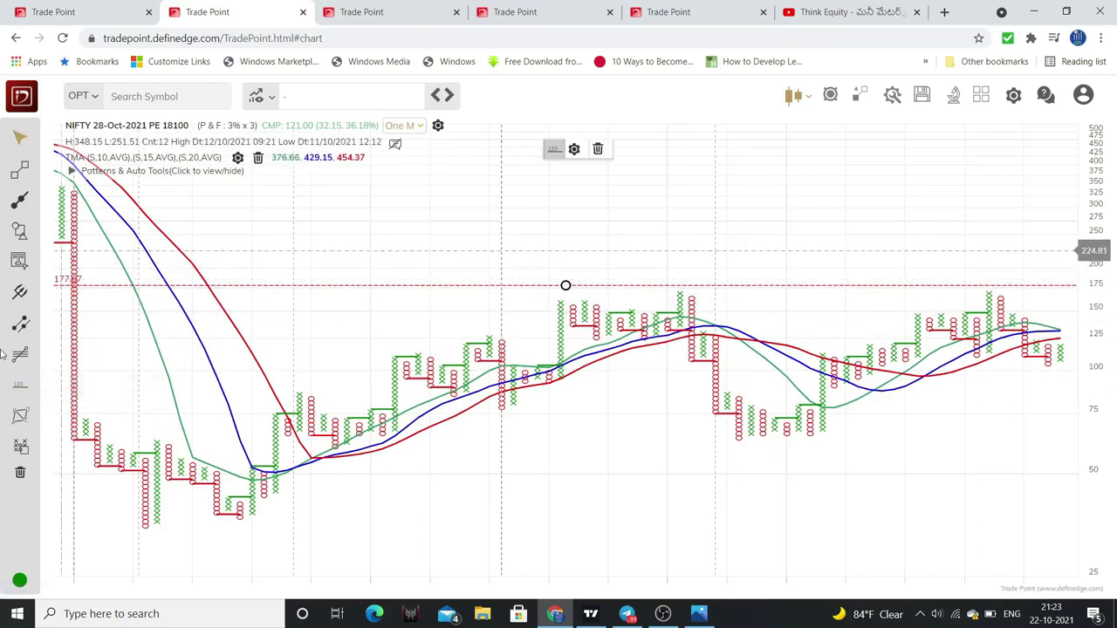
# - Add a text label reading "180" just above the resistance line on the NIFTY PE 18100 chart
pyautogui.click(19, 260)
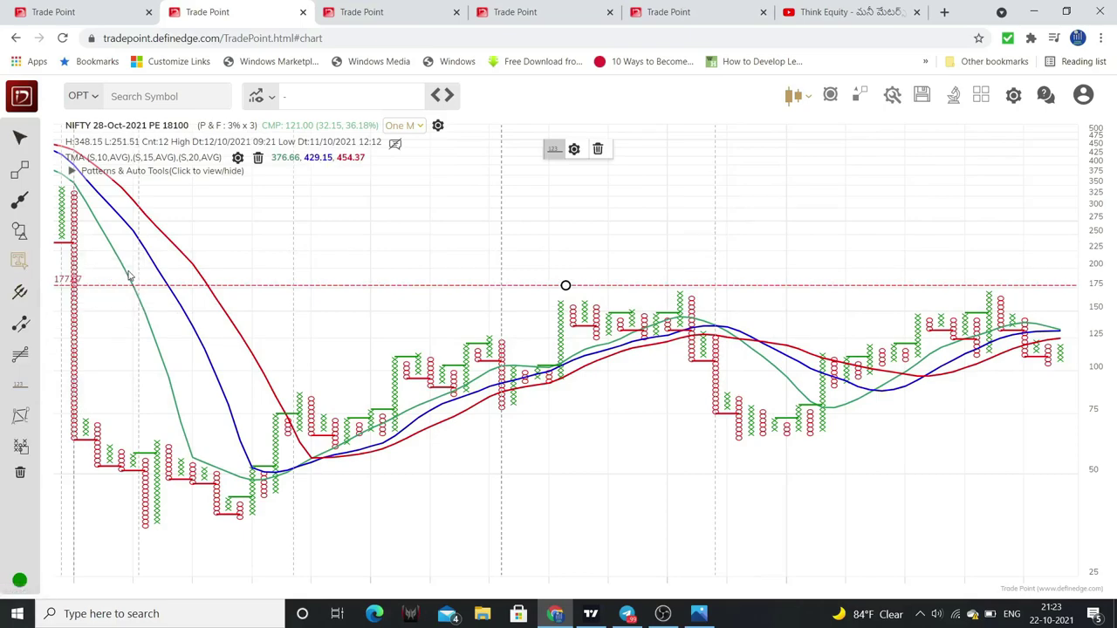
pyautogui.click(799, 266)
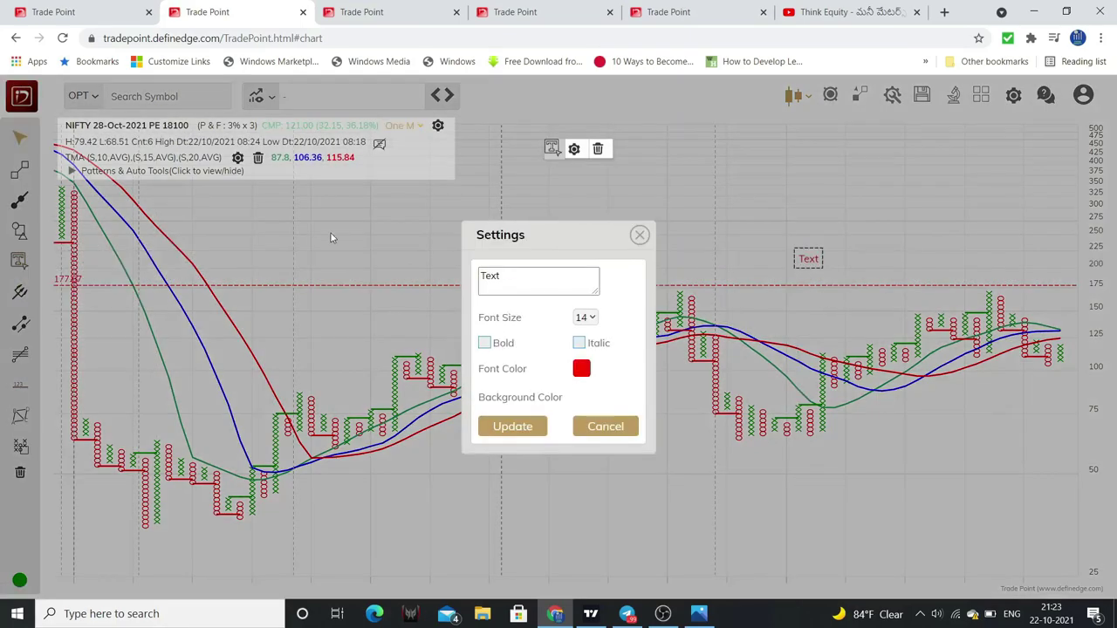
pyautogui.click(548, 277)
pyautogui.write('180')
pyautogui.click(515, 426)
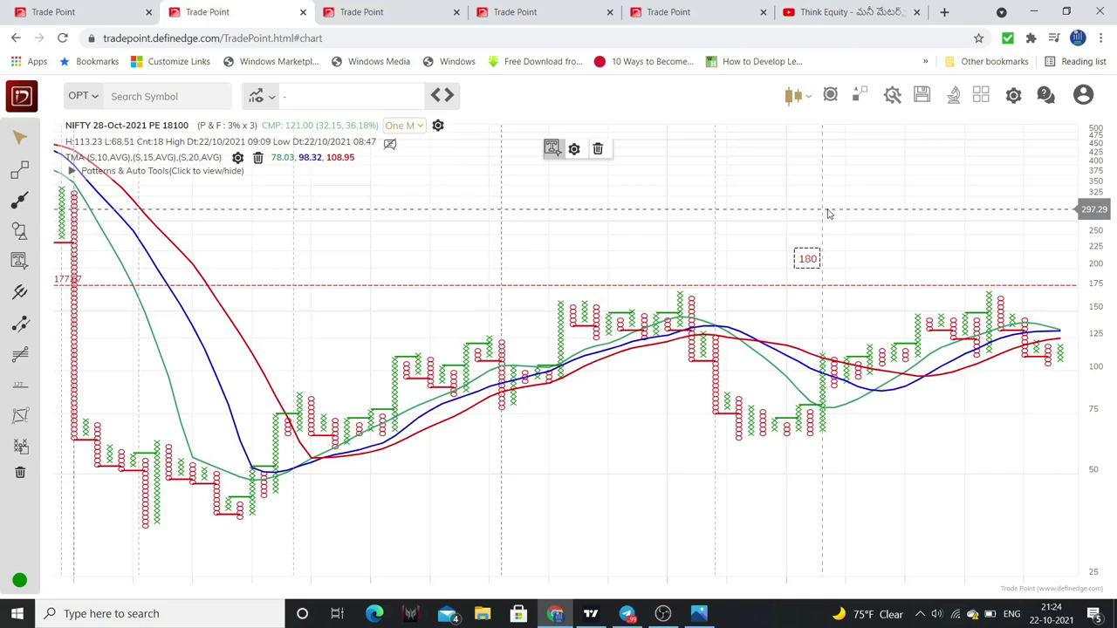
# - Check the NIFTY index chart in TradingView, return to the NIFTY PE 18100 chart in Chrome and deselect the text label
pyautogui.click(606, 614)
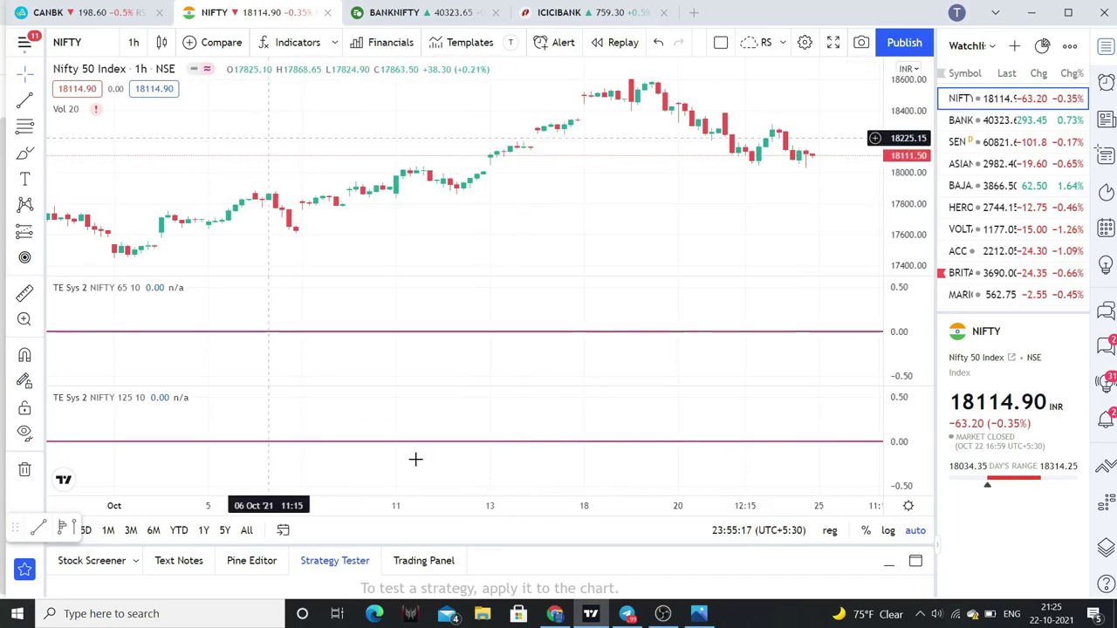
pyautogui.click(554, 614)
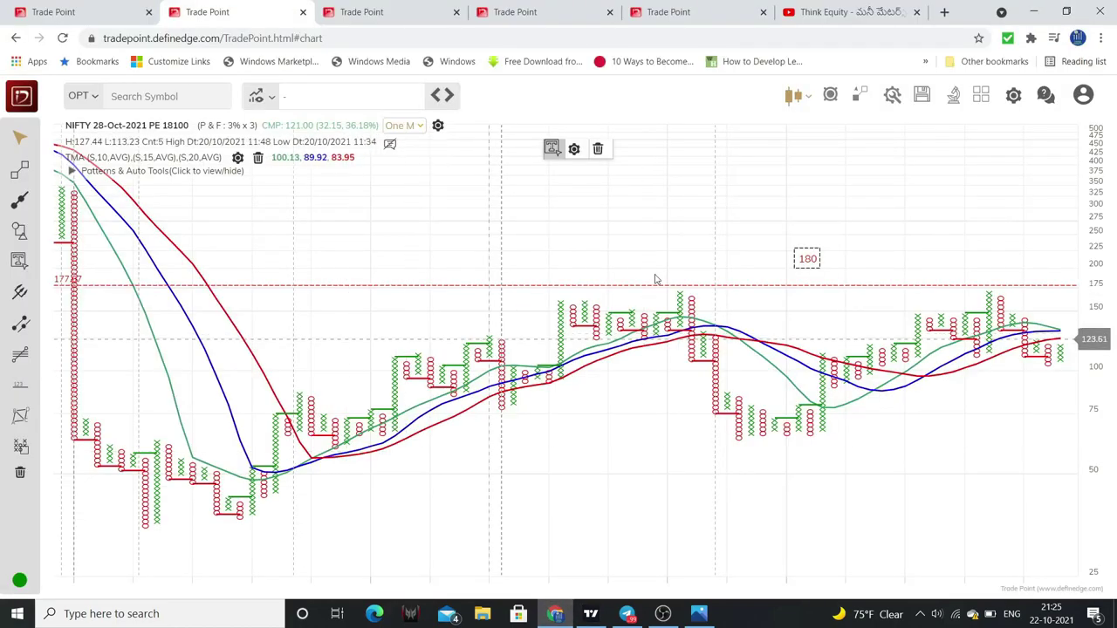
pyautogui.click(691, 277)
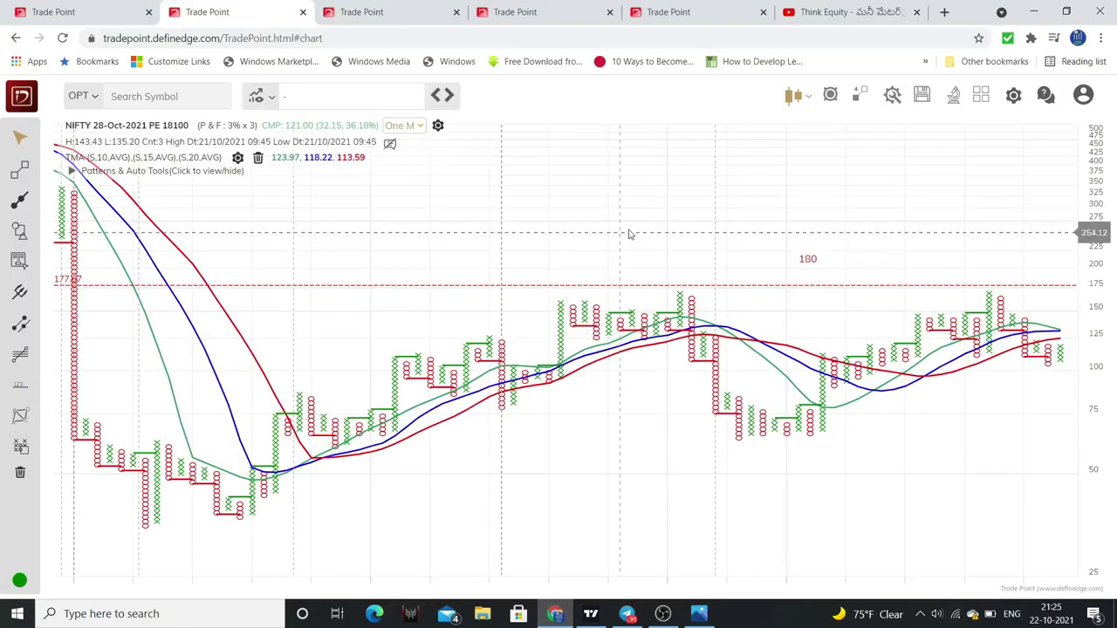
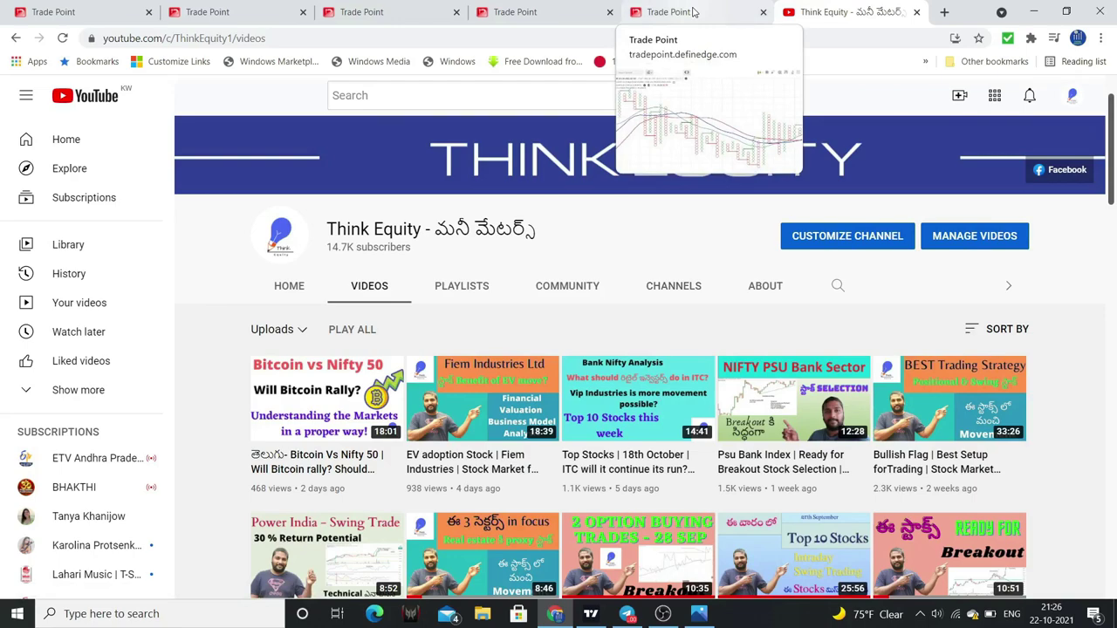
# - On the BANKNIFTY 28-Oct-2021 PE 40300 chart, place a horizontal support line at about 285, just below the recent lows
pyautogui.click(354, 12)
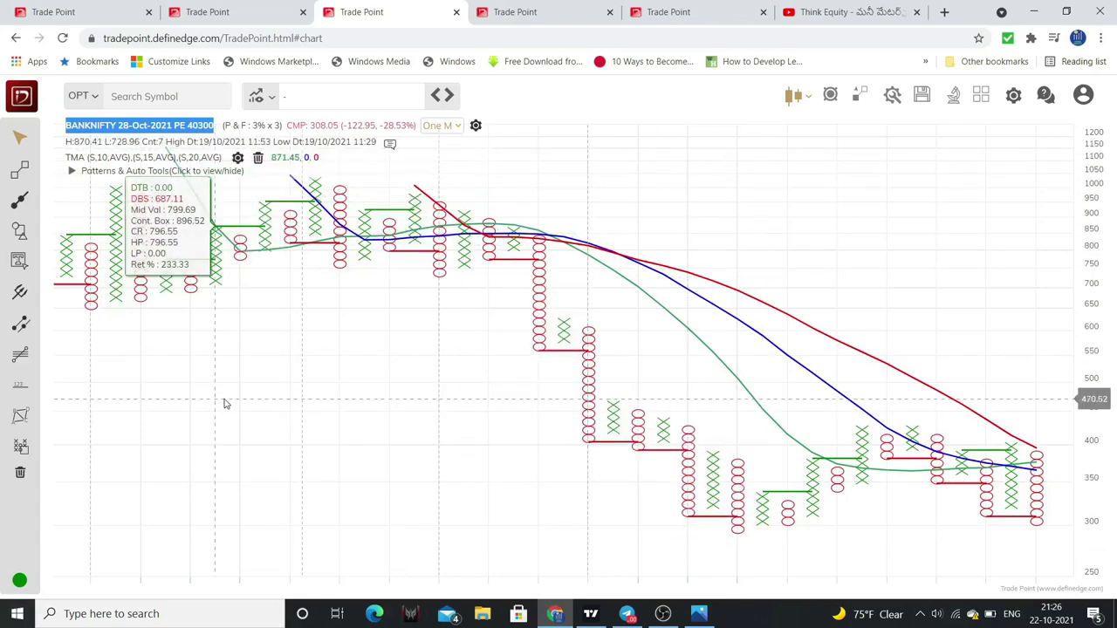
pyautogui.click(559, 19)
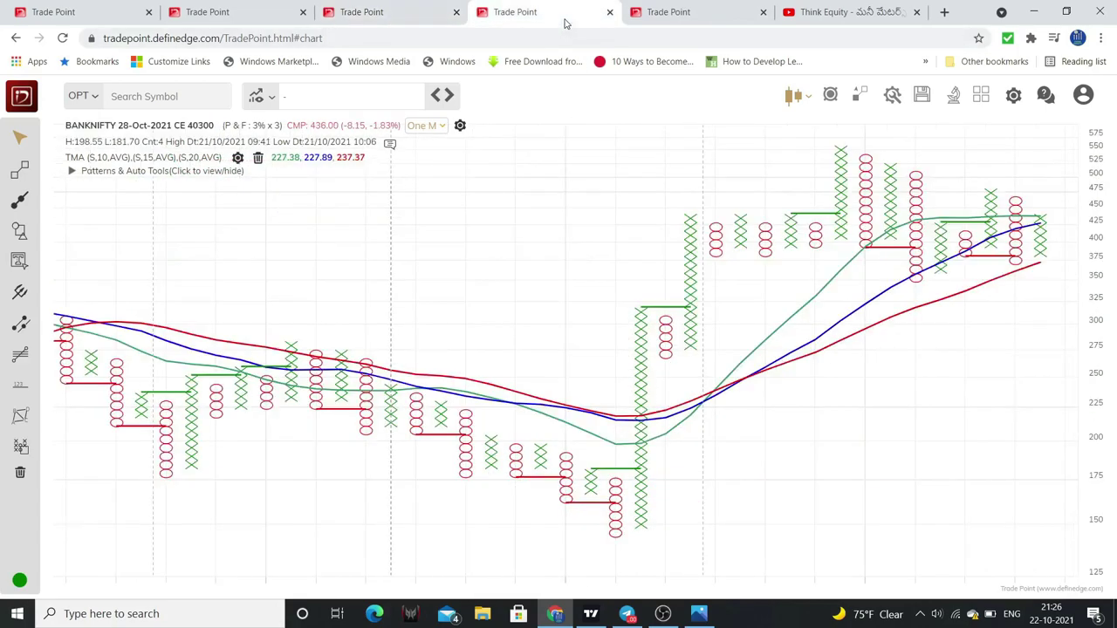
pyautogui.click(412, 21)
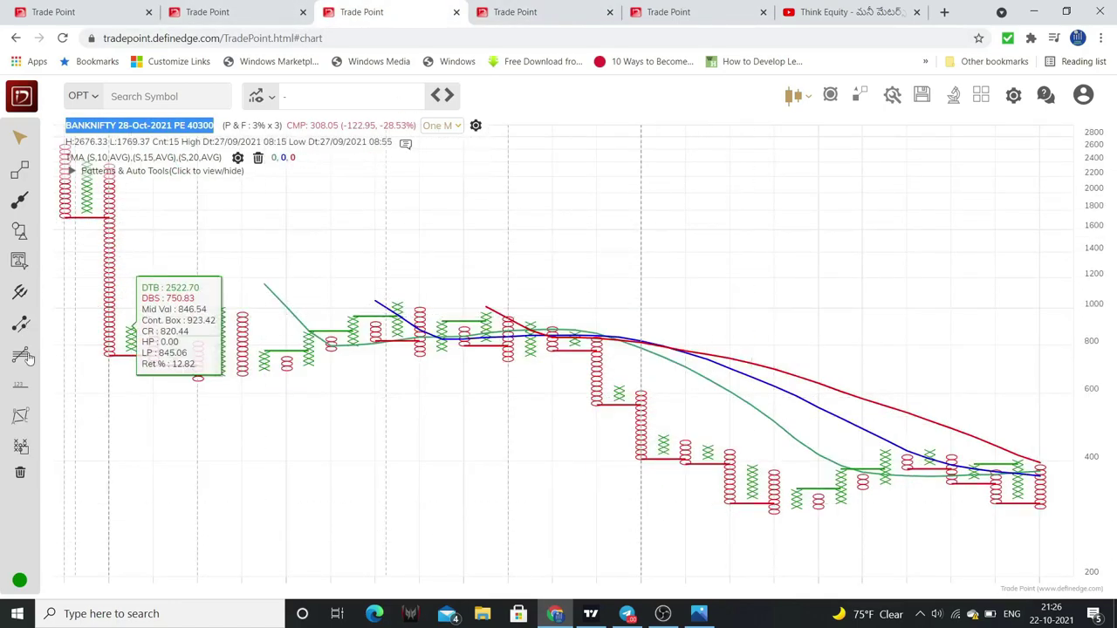
pyautogui.click(685, 518)
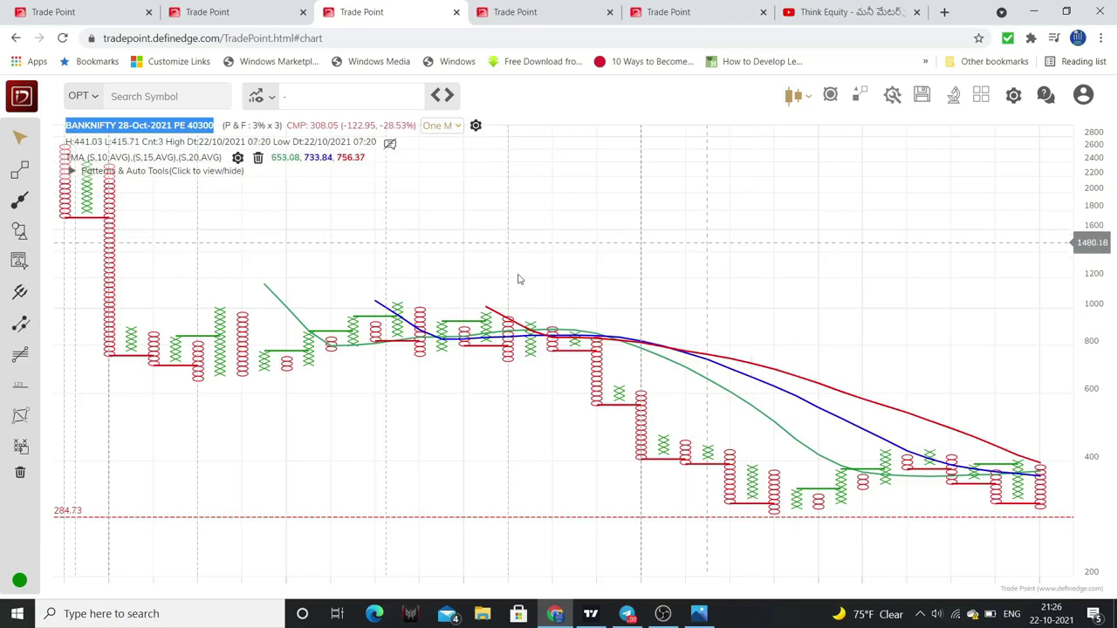
# - Compare the BANKNIFTY index chart in TradingView with the BANKNIFTY PE 40300 and CE 40300 option charts in Chrome
pyautogui.click(598, 618)
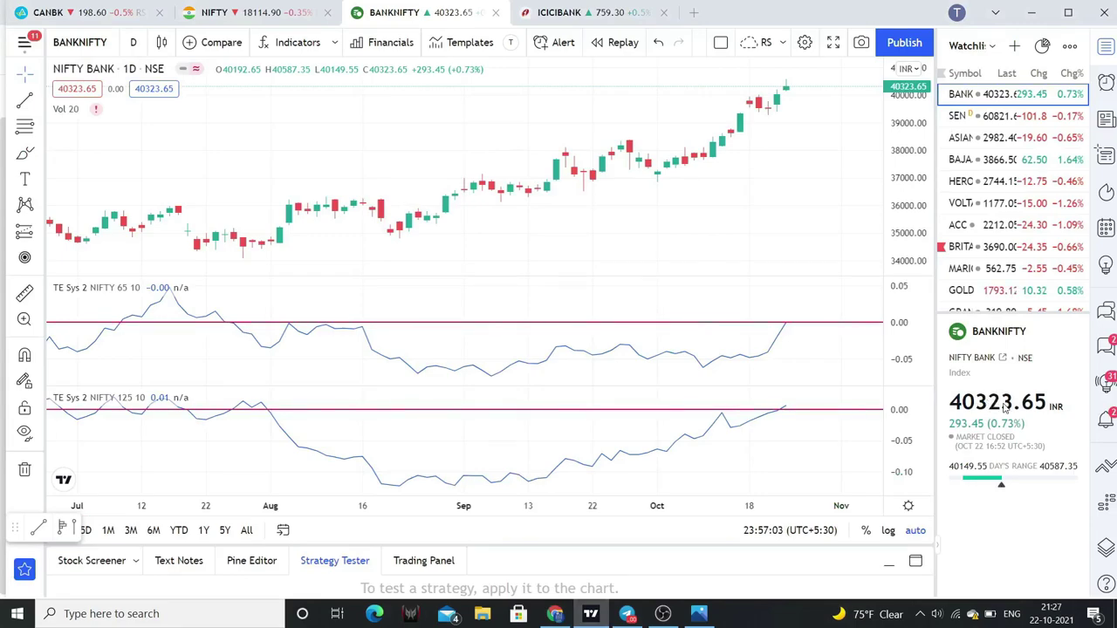
pyautogui.click(555, 615)
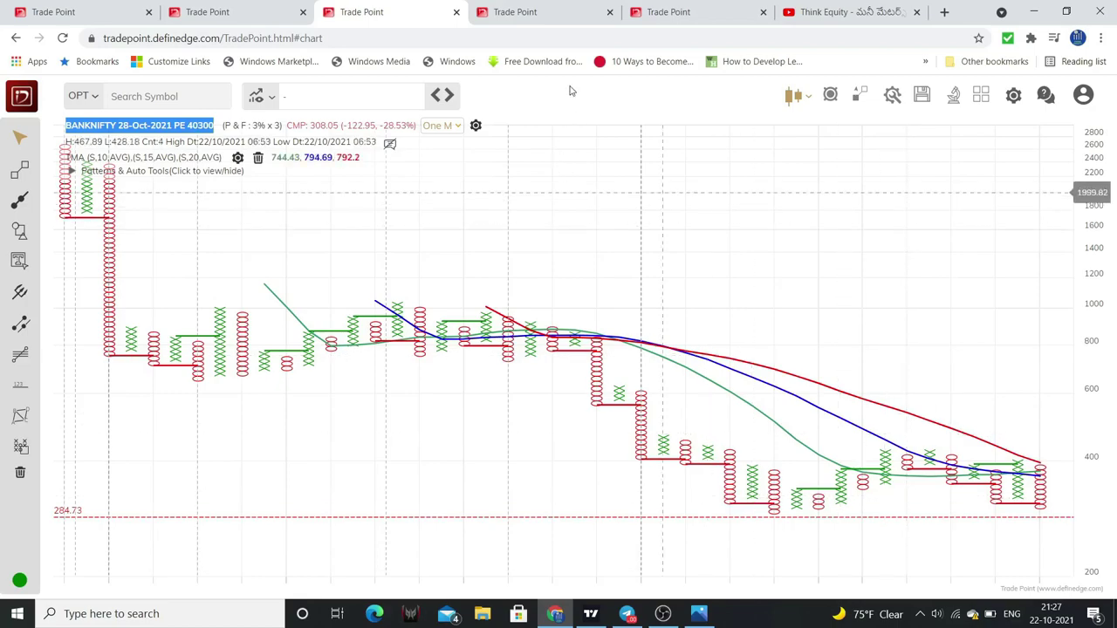
pyautogui.click(556, 15)
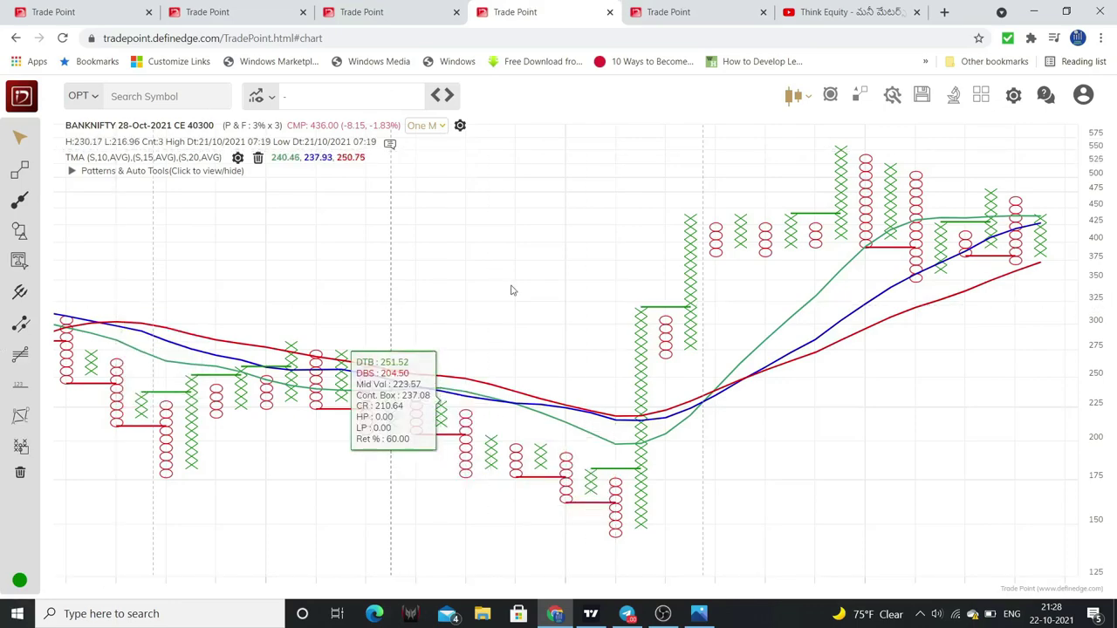
pyautogui.click(591, 613)
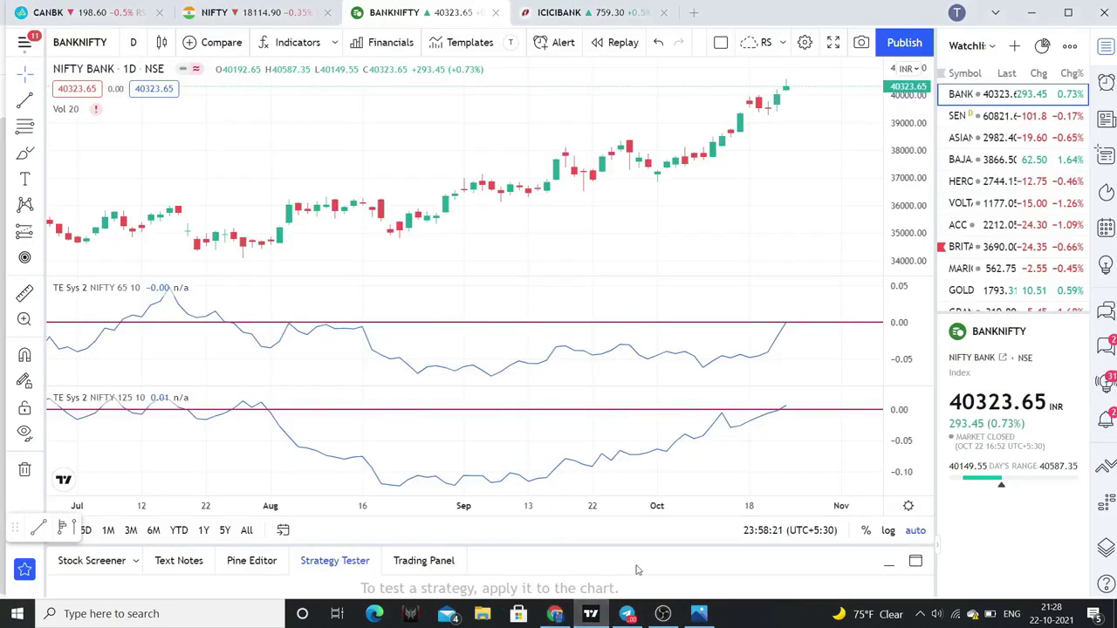
# - On the CANBK hourly chart, draw a near-horizontal ray at about 159.50, anchored at 14 Jun and 29 Sep 2021
pyautogui.click(52, 12)
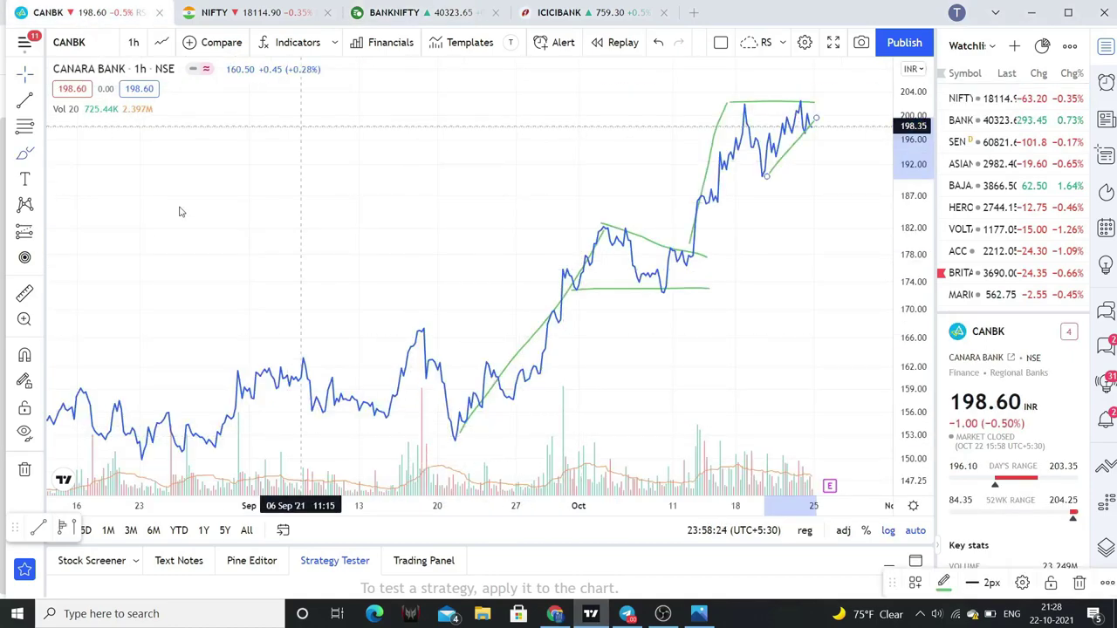
pyautogui.scroll(-3, 195, 180)
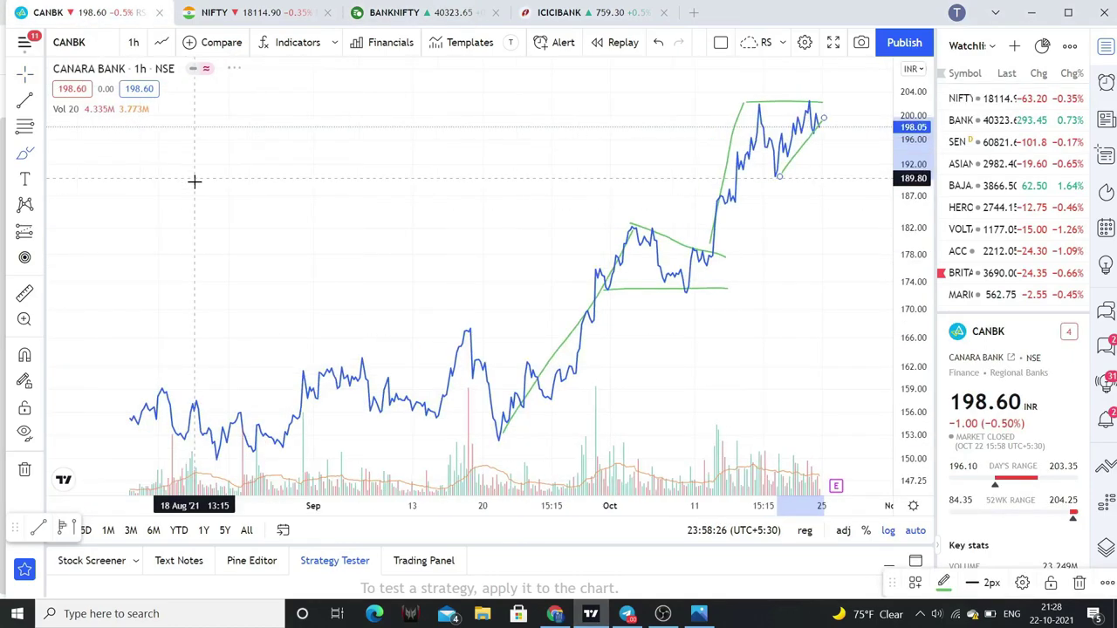
pyautogui.scroll(-2, 307, 193)
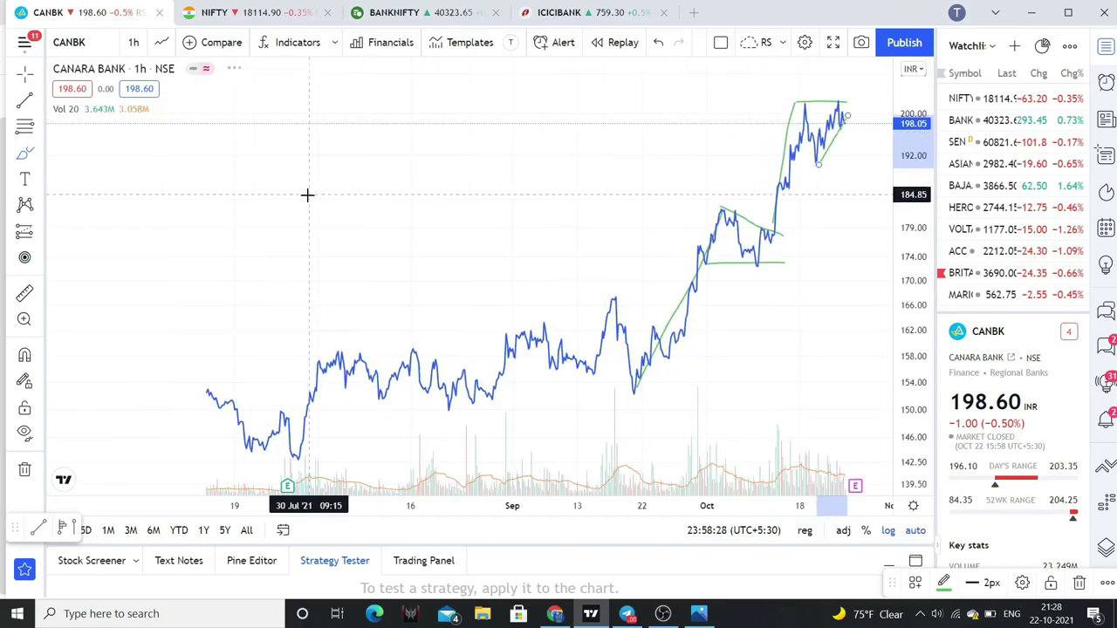
pyautogui.scroll(-1, 288, 200)
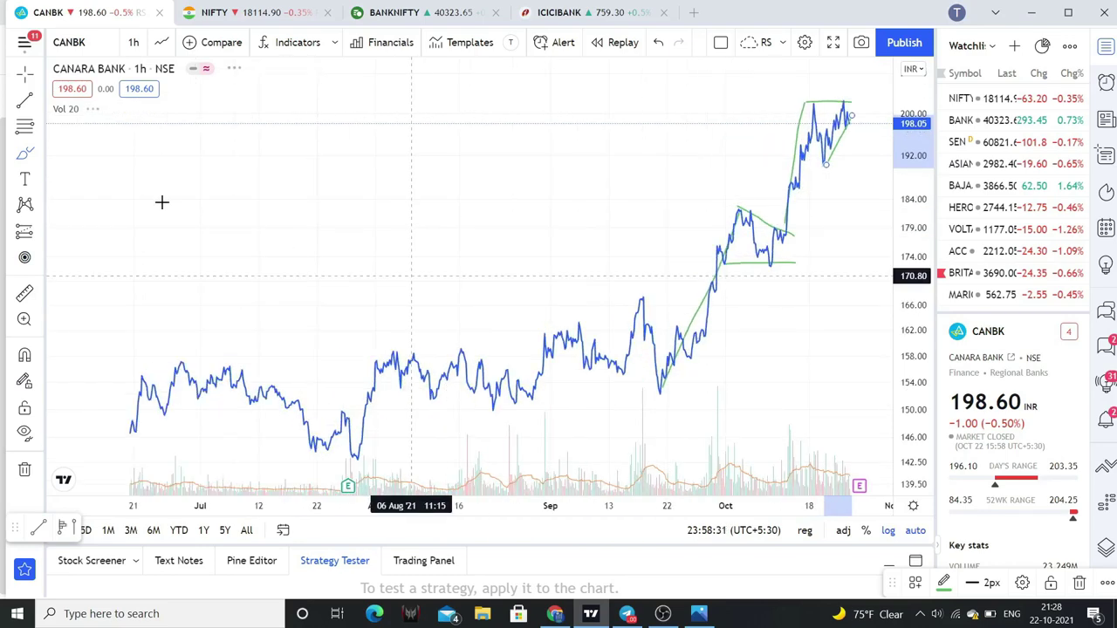
pyautogui.click(226, 361)
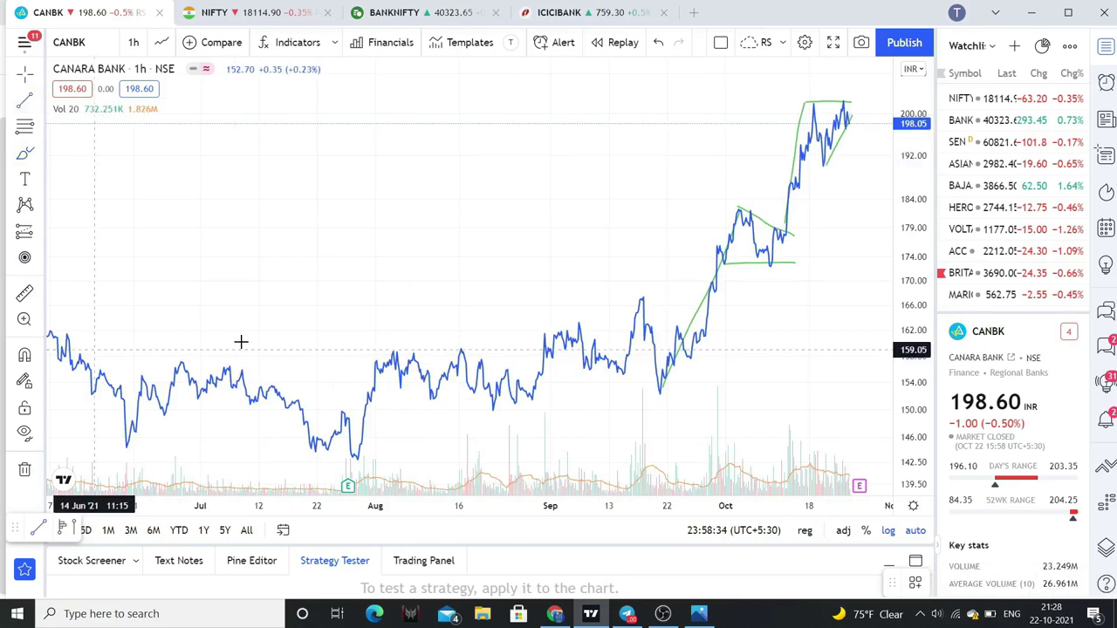
pyautogui.click(713, 365)
pyautogui.moveTo(713, 365); pyautogui.dragTo(713, 346)
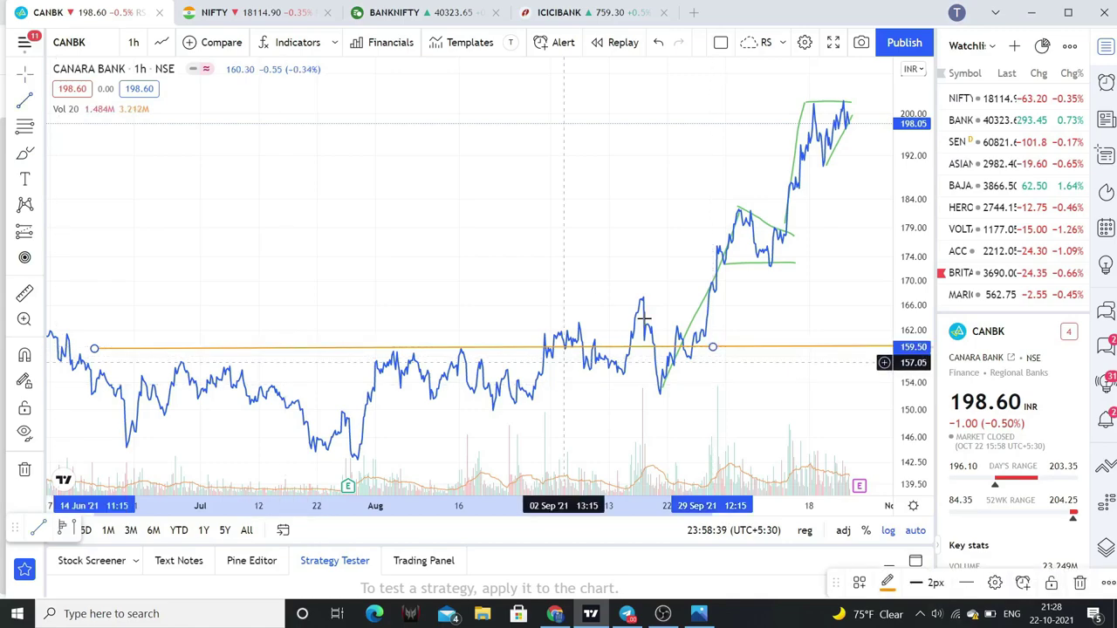
pyautogui.scroll(2, 727, 381)
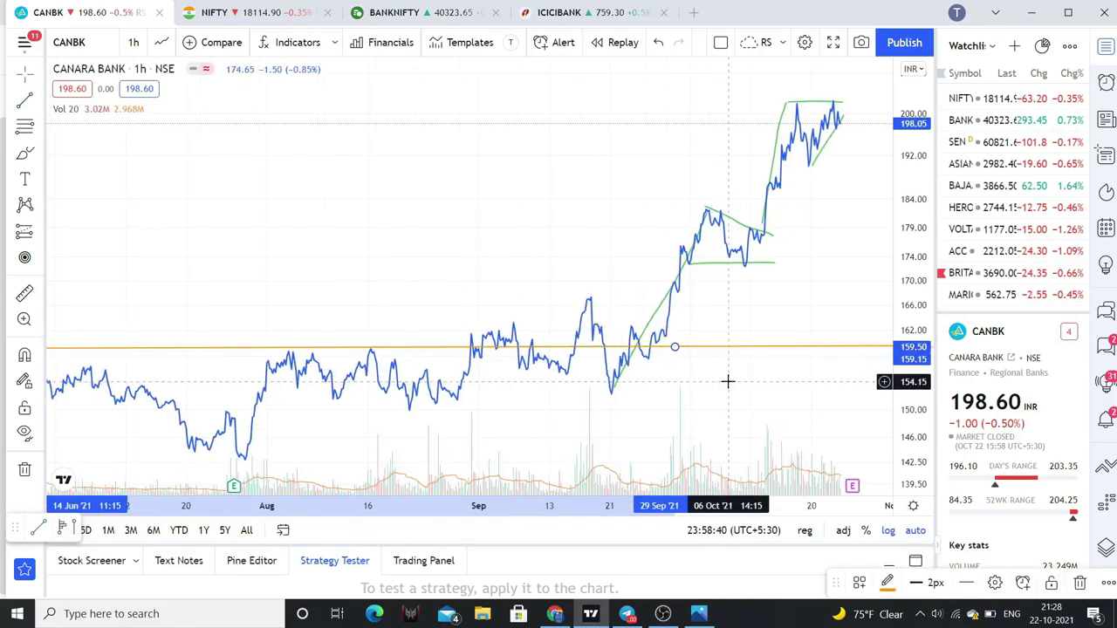
pyautogui.scroll(2, 727, 381)
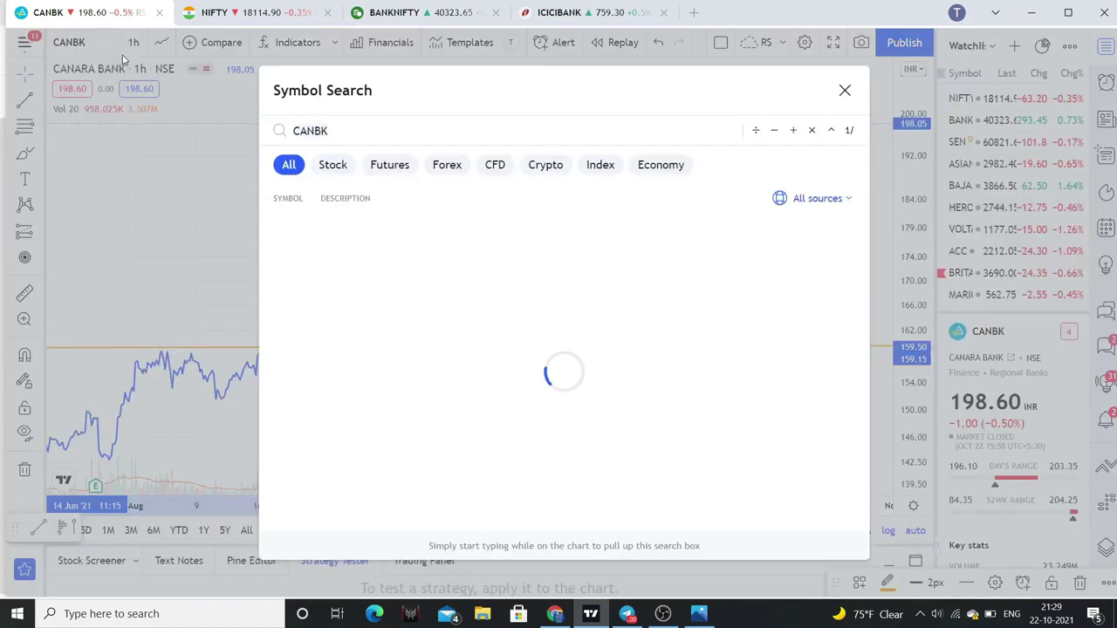
# - Search for "TATA" and load the TATAMOTORS NSE stock on the hourly chart, focusing on October
pyautogui.click(122, 60)
pyautogui.write('TATA')
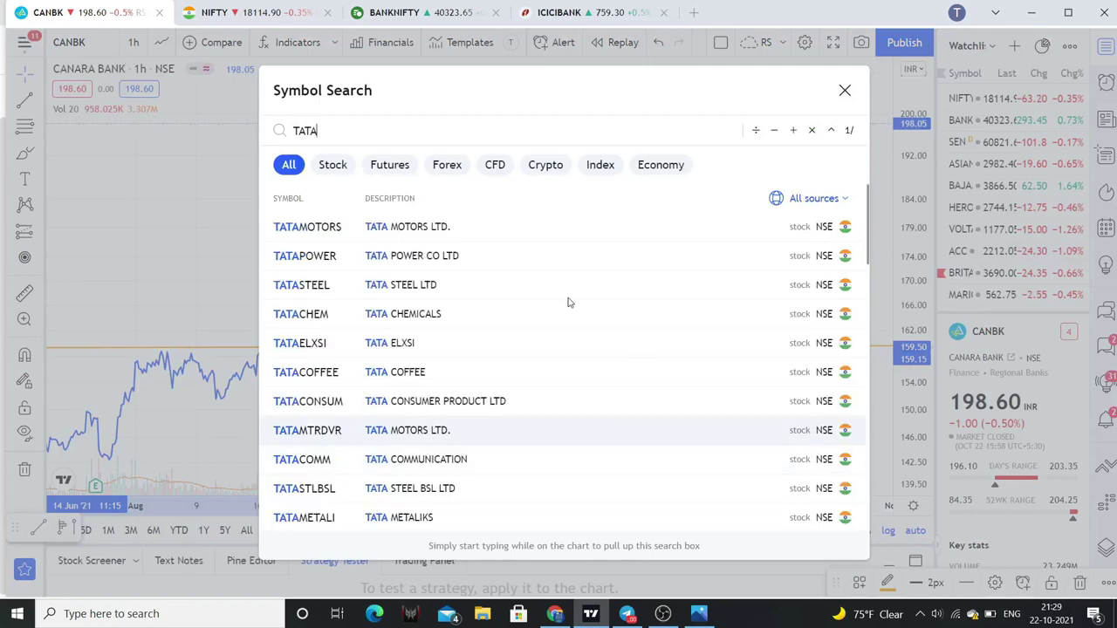
pyautogui.press('Return')
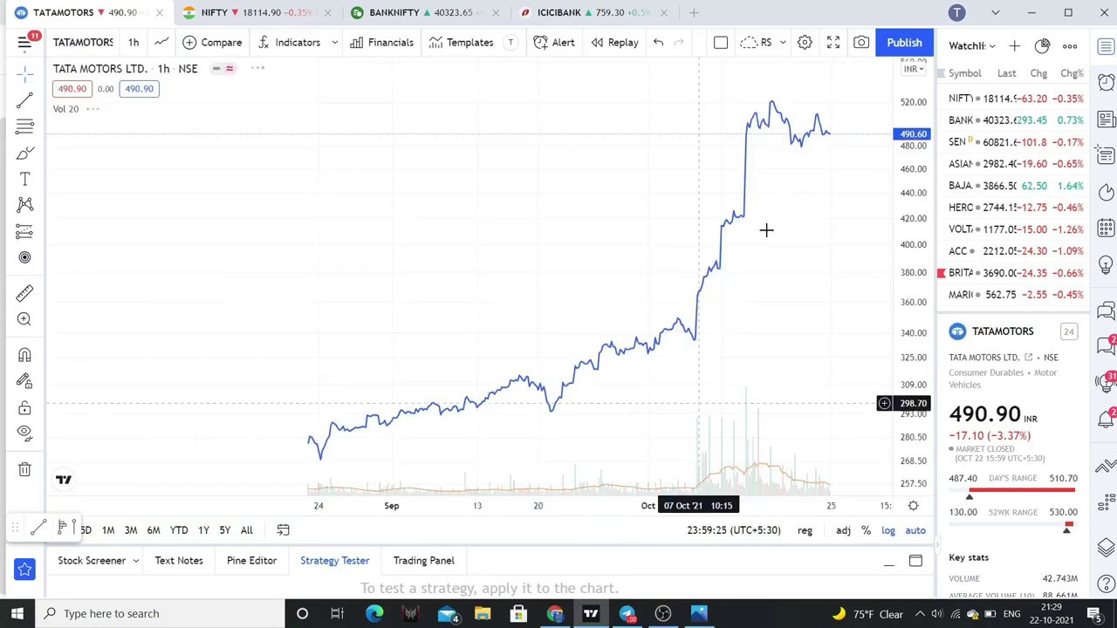
pyautogui.scroll(5, 835, 200)
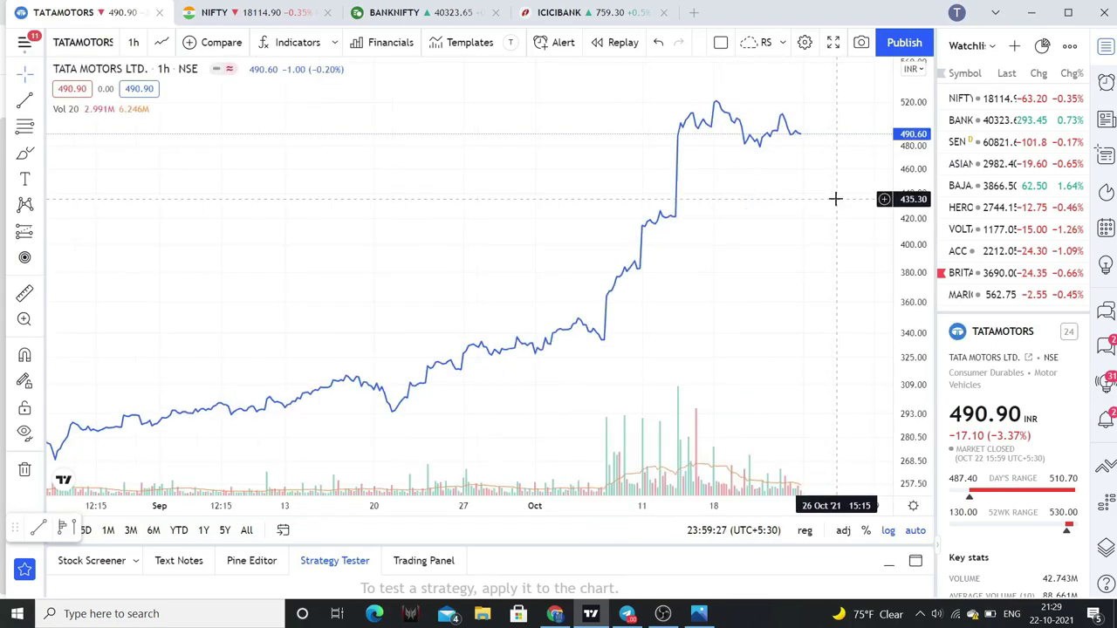
pyautogui.scroll(1, 835, 200)
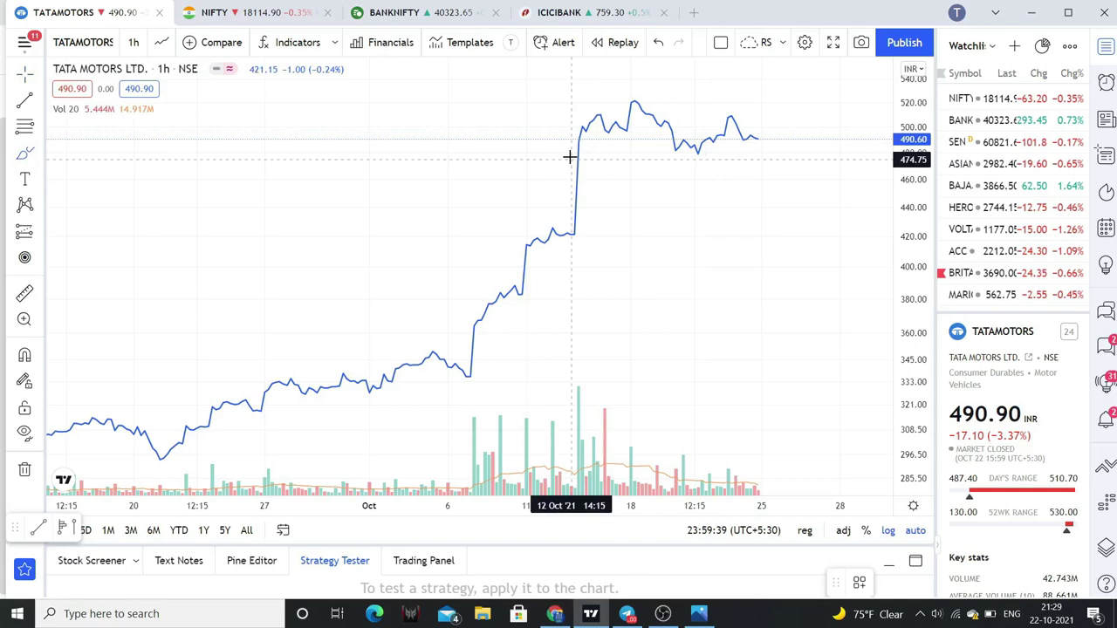
# - Brush a support line at about 480 and a resistance line at about 520 around TATAMOTORS' latest range, and check the recording in OBS
pyautogui.moveTo(776, 159); pyautogui.dragTo(583, 152)
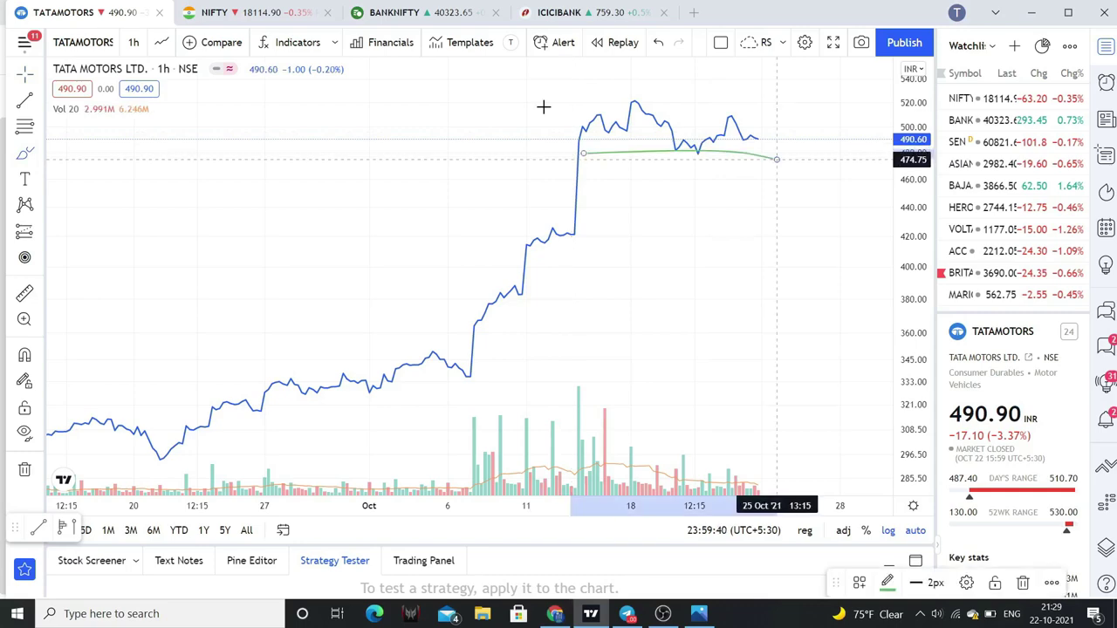
pyautogui.moveTo(561, 105); pyautogui.dragTo(659, 103)
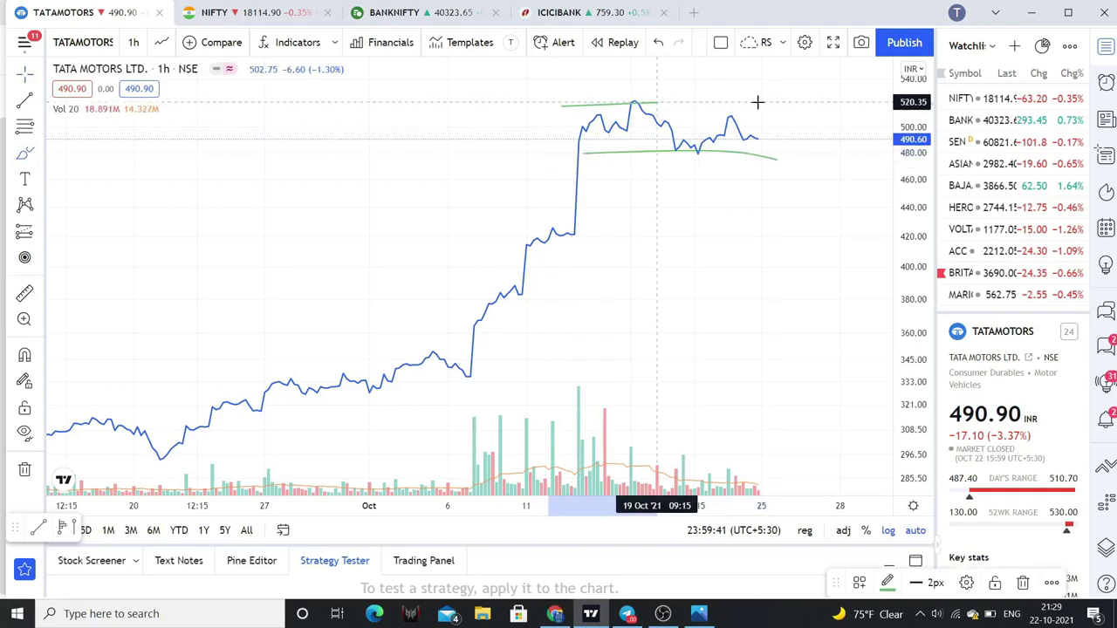
pyautogui.moveTo(758, 102); pyautogui.dragTo(773, 105)
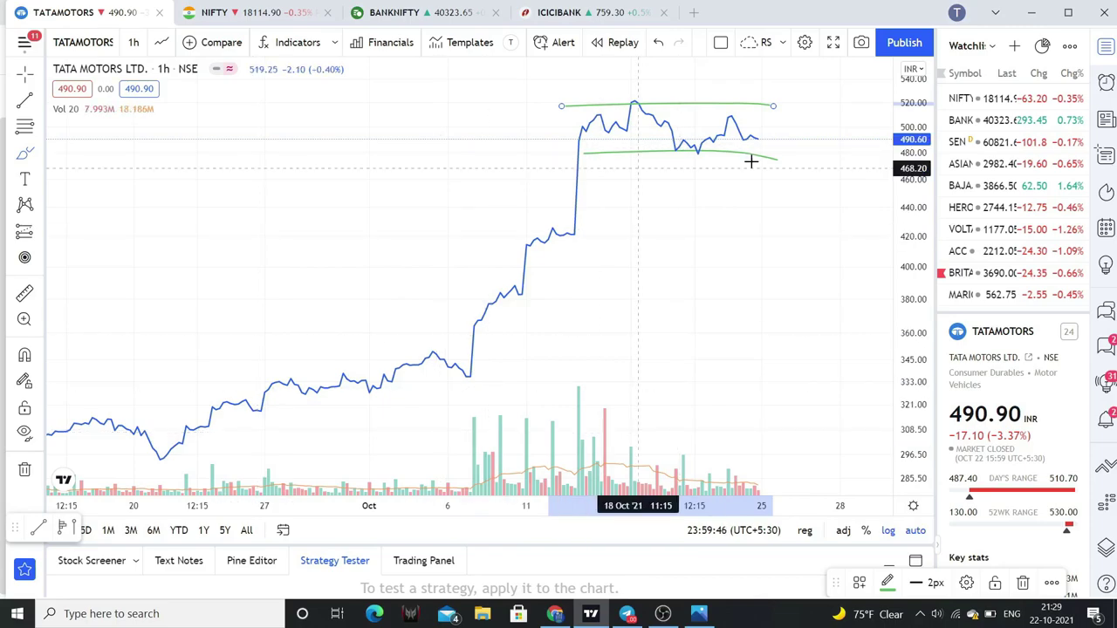
pyautogui.click(663, 614)
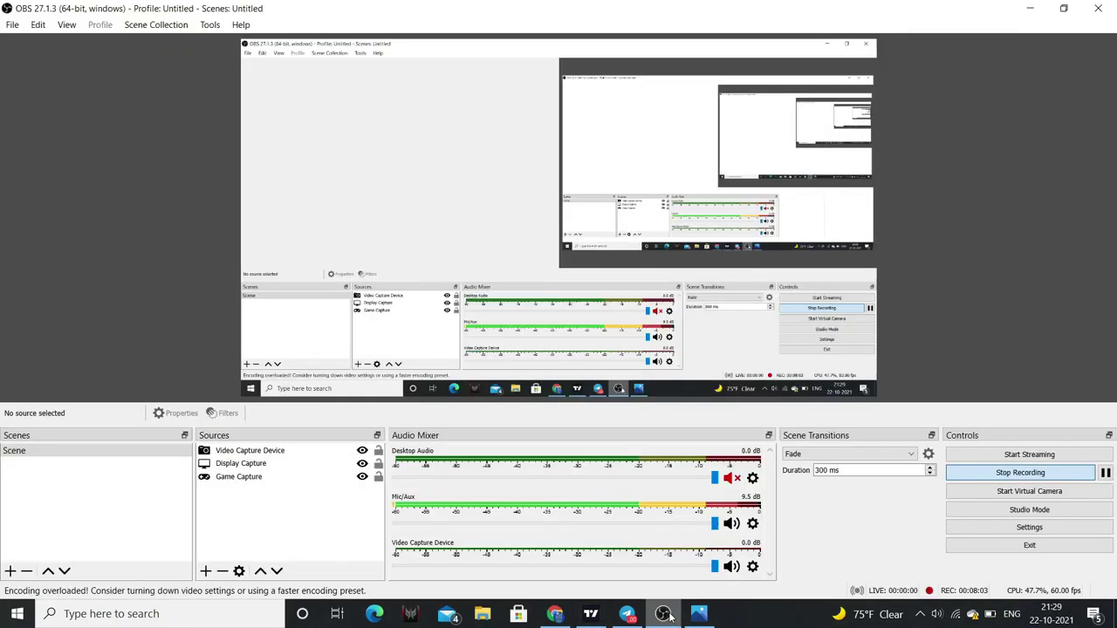
pyautogui.click(666, 614)
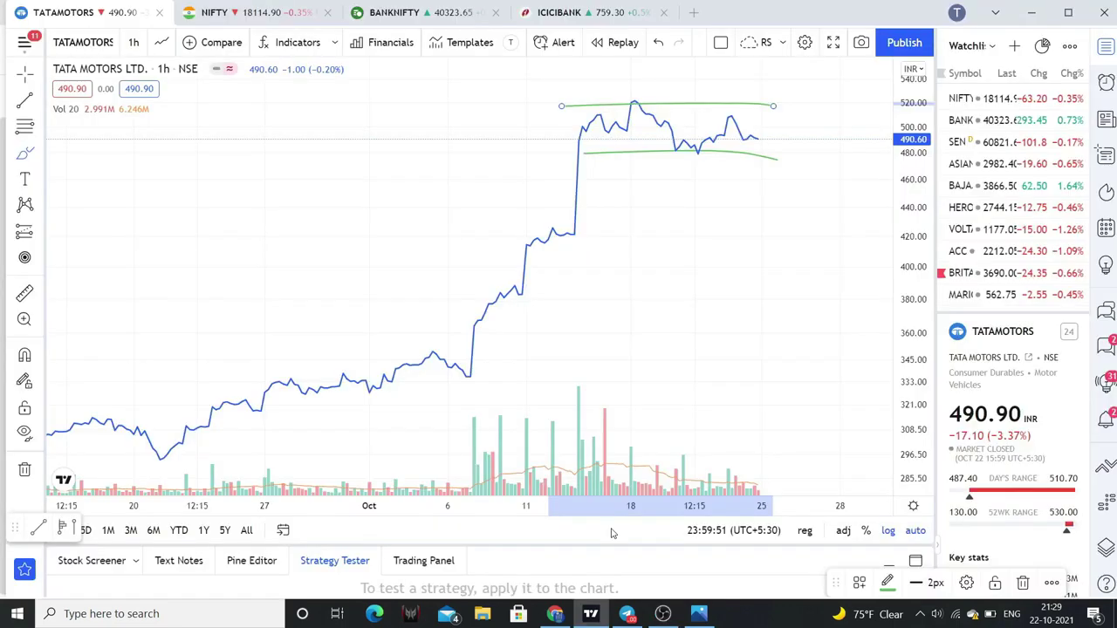
# - Brush a rounded-bottom curve through the TATAMOTORS range up past resistance and circle the breakout area above 520
pyautogui.click(596, 113)
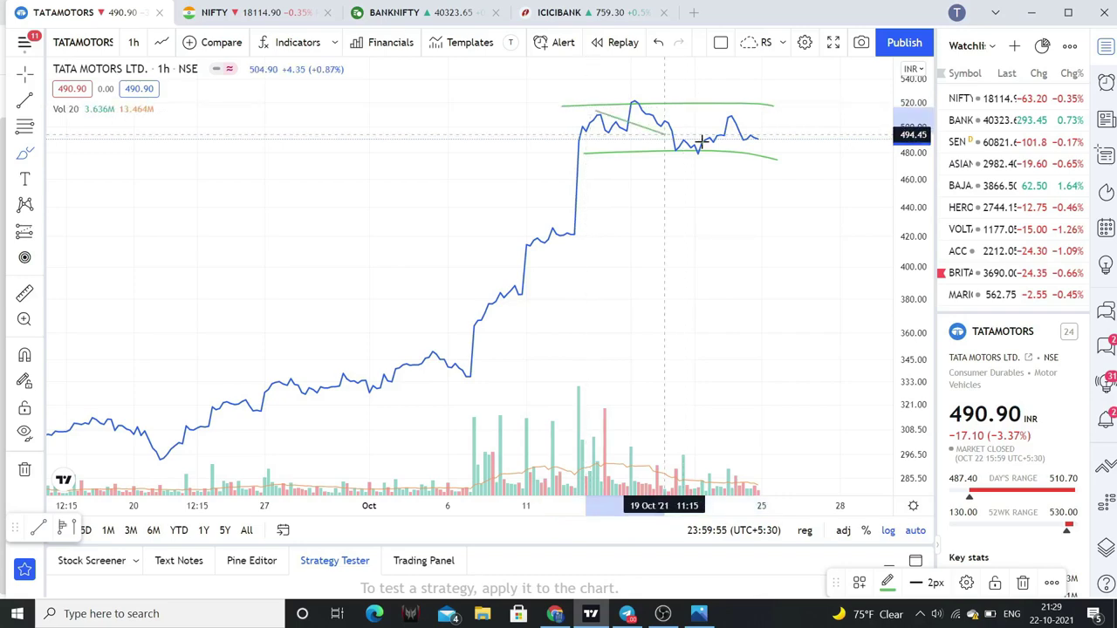
pyautogui.click(701, 141)
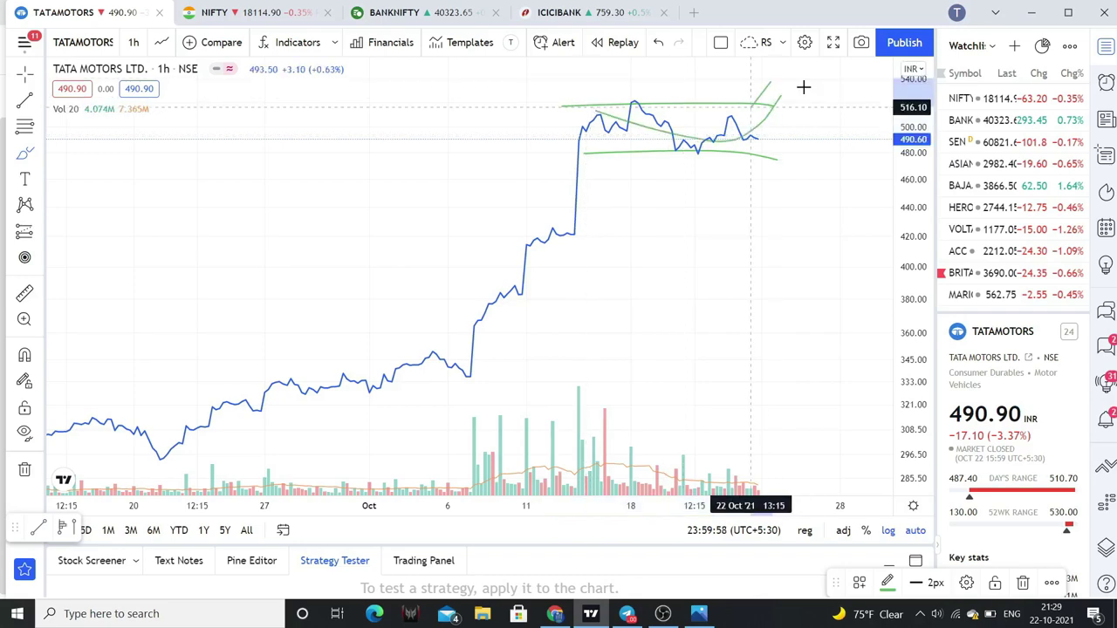
pyautogui.moveTo(786, 78); pyautogui.dragTo(780, 80)
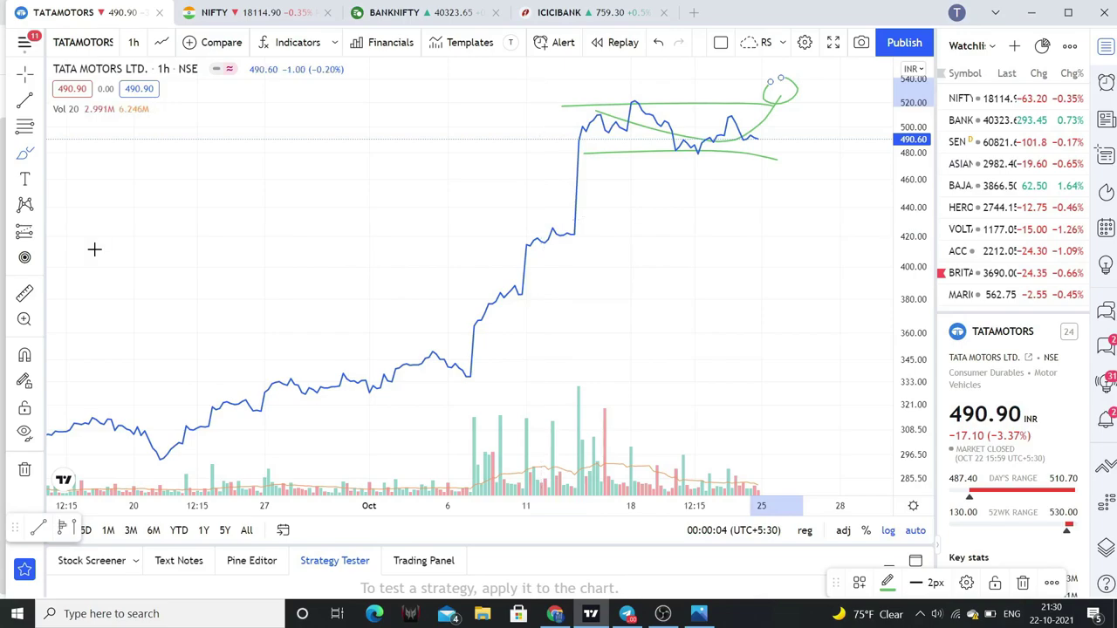
# - Load the SBIN NSE chart and brush a circle around the latest consolidation with a rising breakout stroke beside it
pyautogui.click(86, 48)
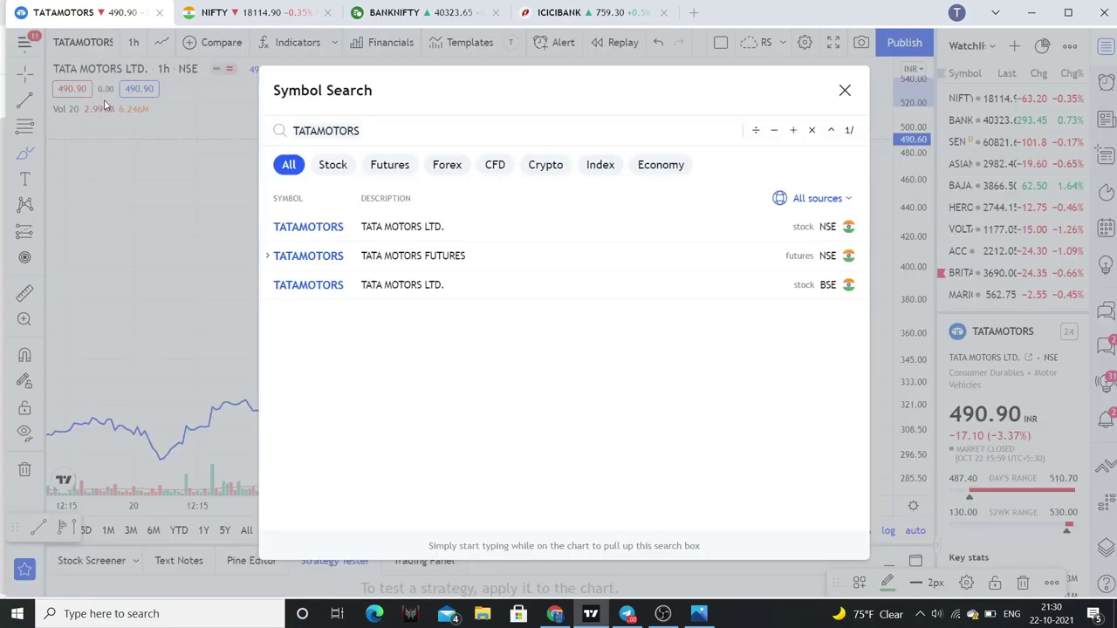
pyautogui.write('SBIN')
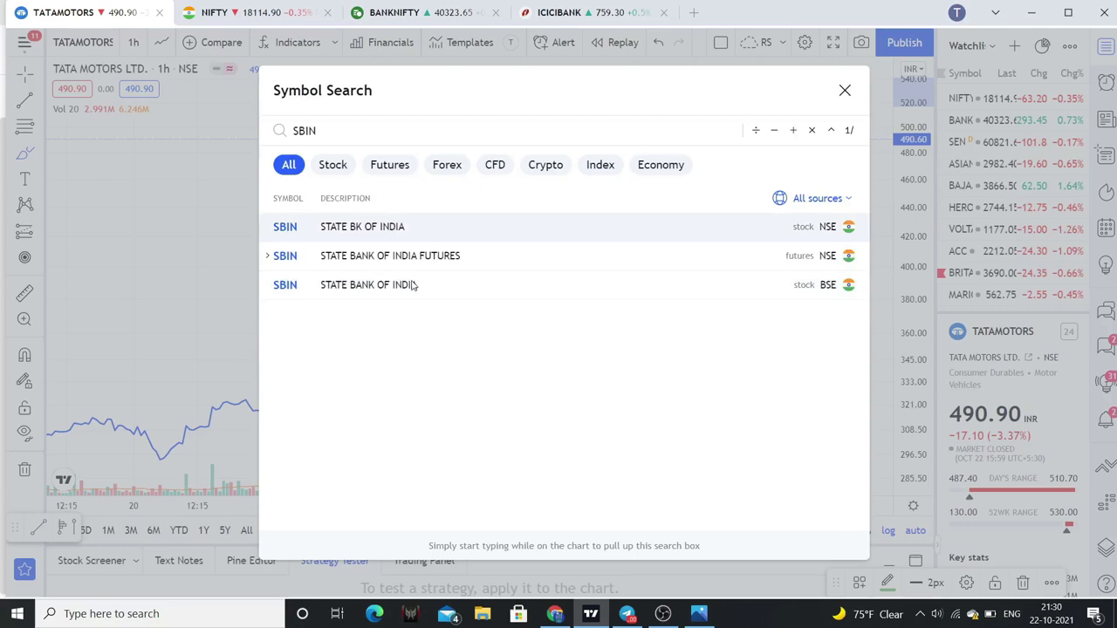
pyautogui.press('Return')
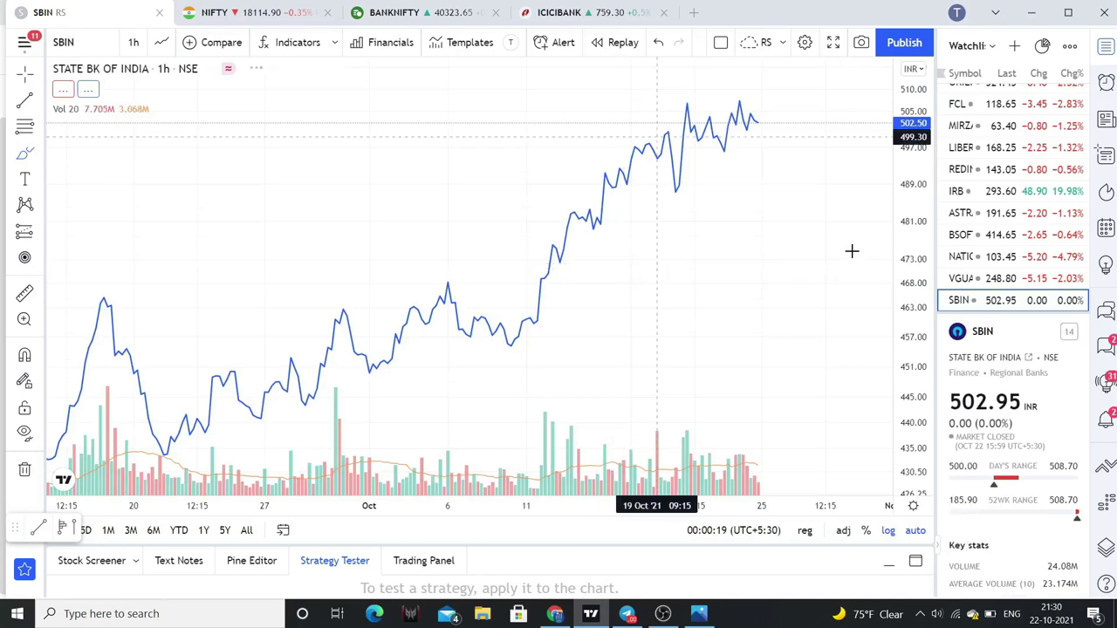
pyautogui.moveTo(655, 98)
pyautogui.mouseDown()
pyautogui.moveTo(766, 122)
pyautogui.moveTo(746, 156)
pyautogui.moveTo(672, 109)
pyautogui.mouseUp()
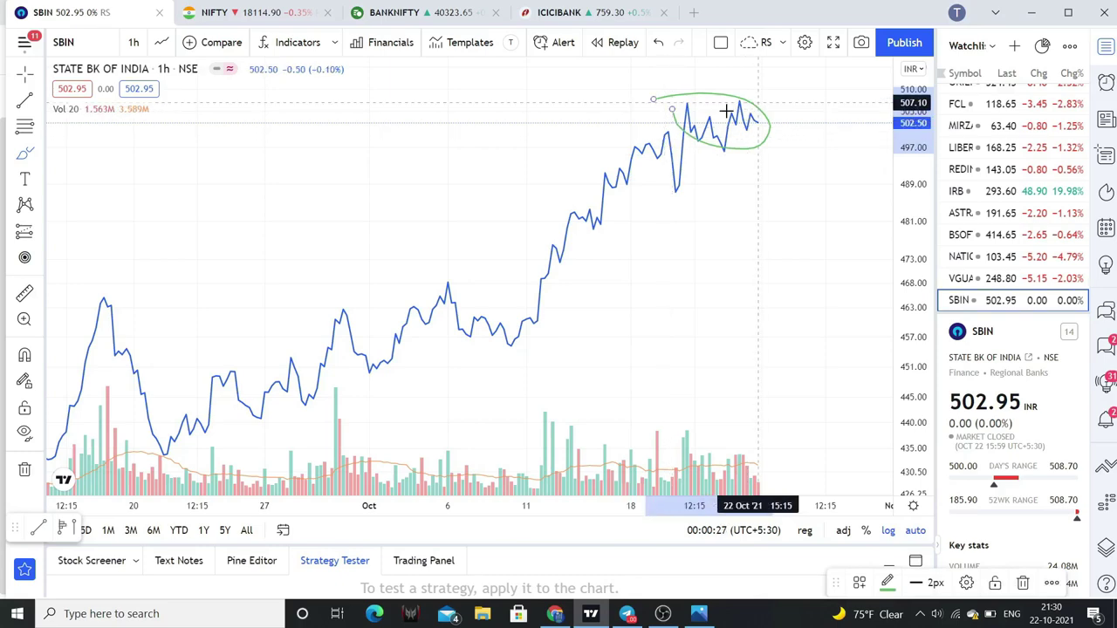
pyautogui.moveTo(765, 115); pyautogui.dragTo(795, 85)
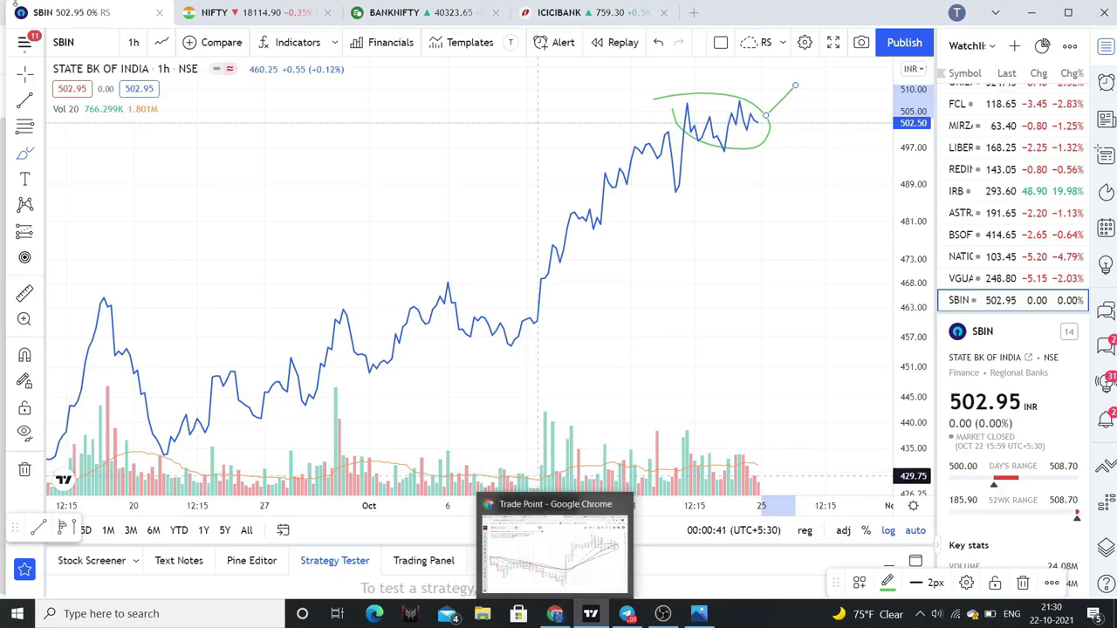
# - Search for "FEDERAL" and load the FEDERALBNK stock from BSE on the chart
pyautogui.click(86, 60)
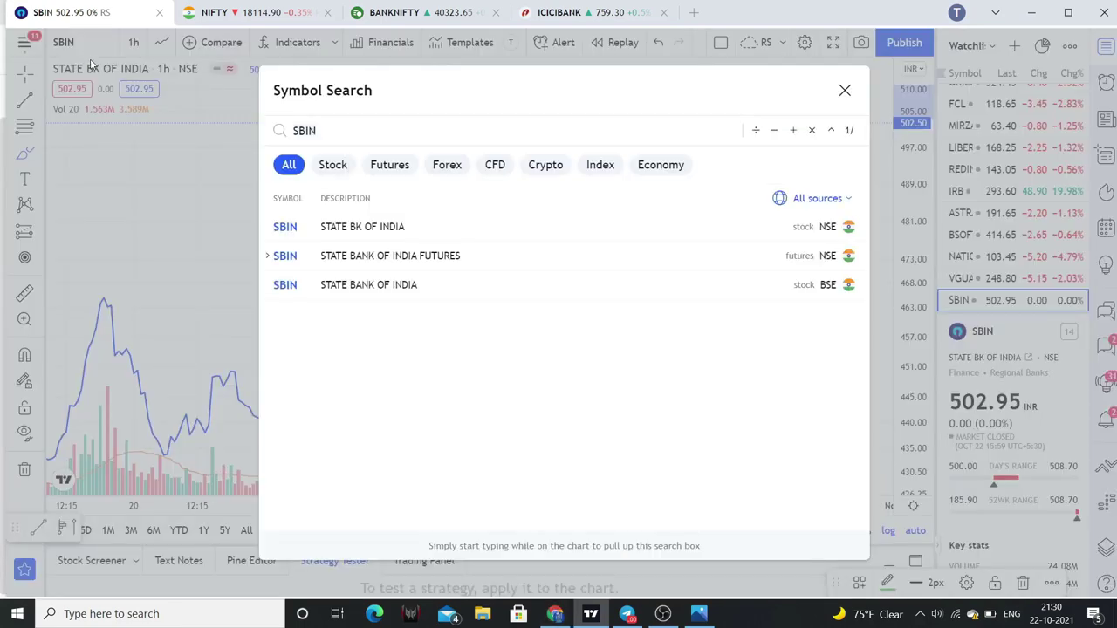
pyautogui.write('FEDERAL')
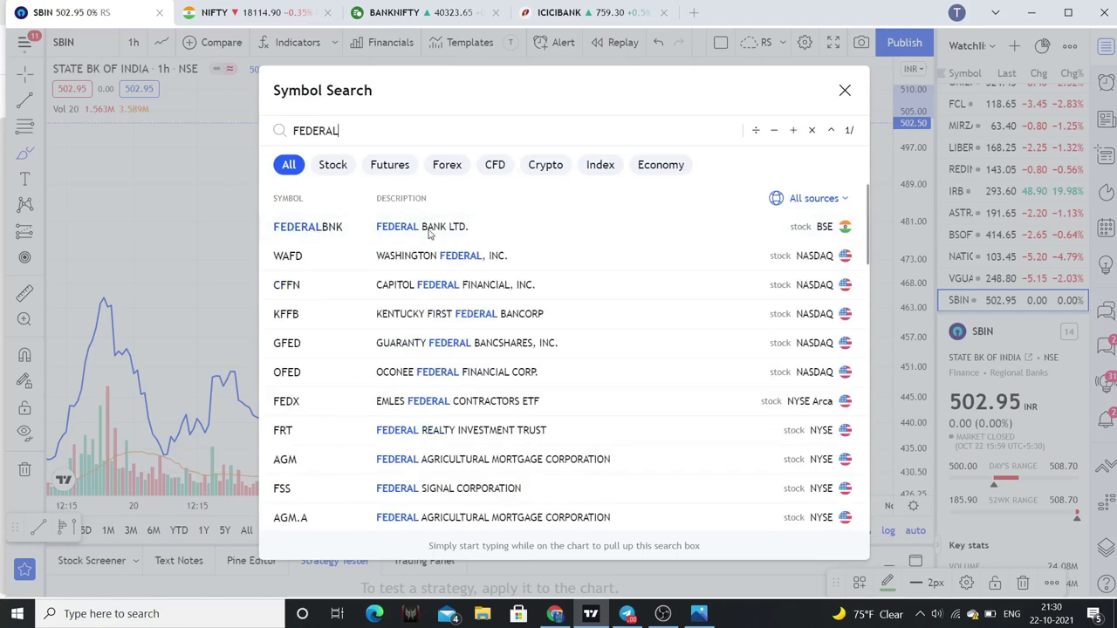
pyautogui.click(333, 238)
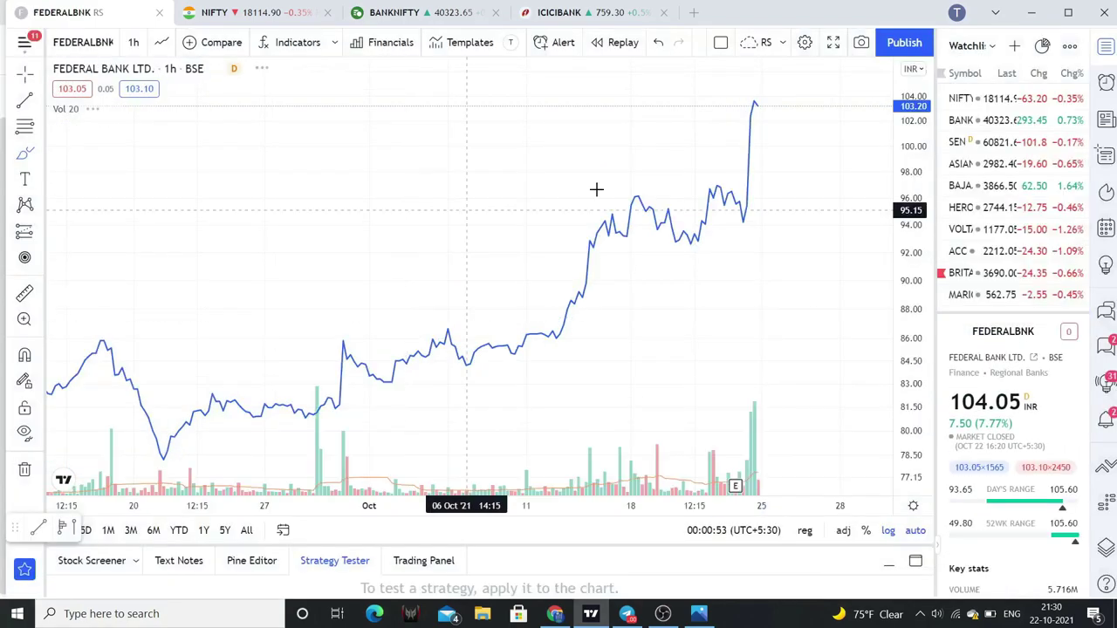
# - Brush a flag pattern on FEDERALBNK: an upper line near 97, a rising lower line near 93 and a pole from about 86 to 96
pyautogui.moveTo(630, 185); pyautogui.dragTo(762, 193)
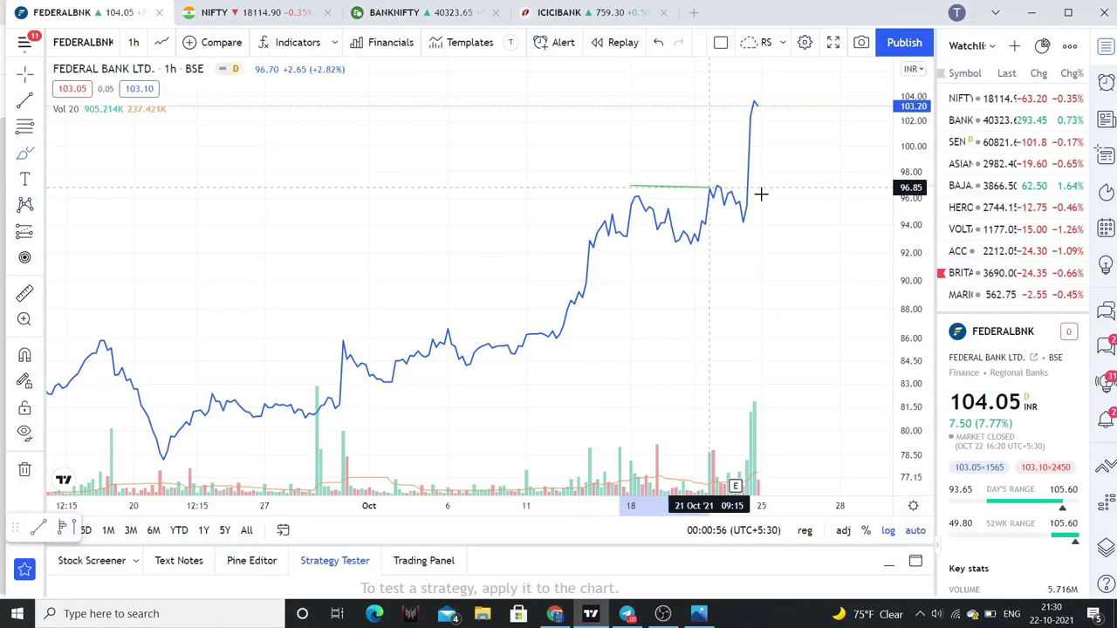
pyautogui.moveTo(654, 245); pyautogui.dragTo(758, 230)
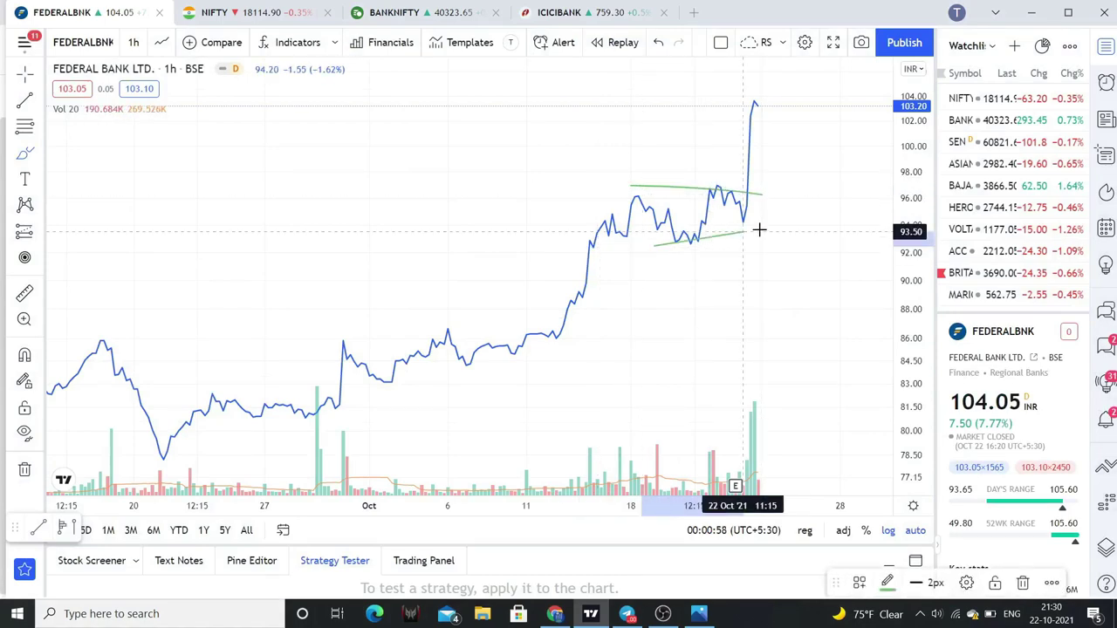
pyautogui.moveTo(535, 349); pyautogui.dragTo(637, 195)
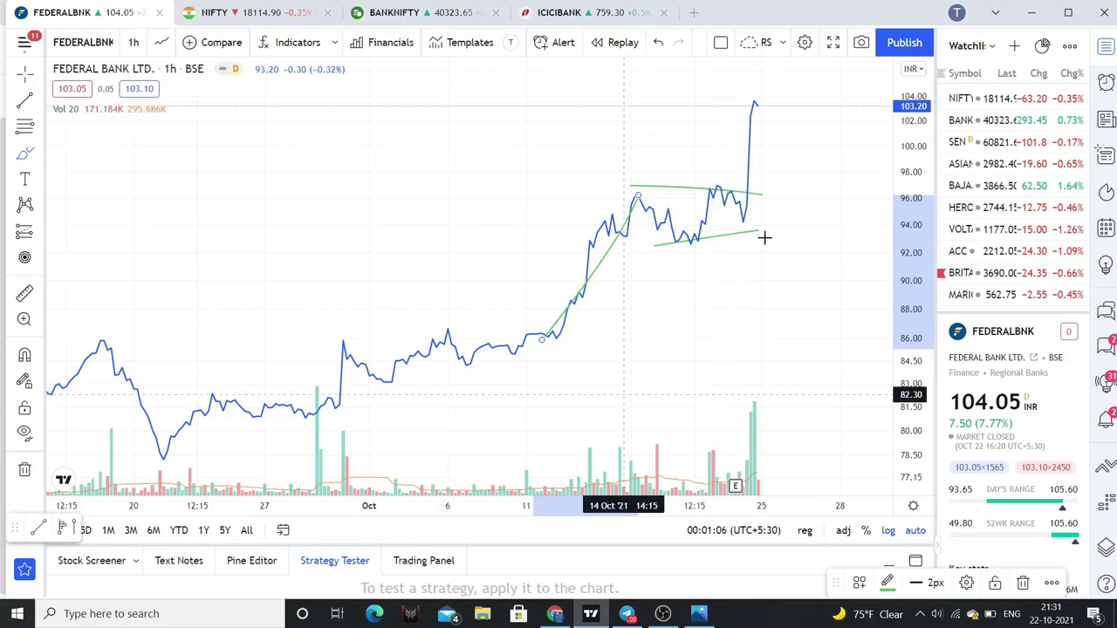
# - Switch to Chrome and examine the price history on the FEDERALBNK 28-Oct-2021 CE 105 option chart
pyautogui.click(562, 615)
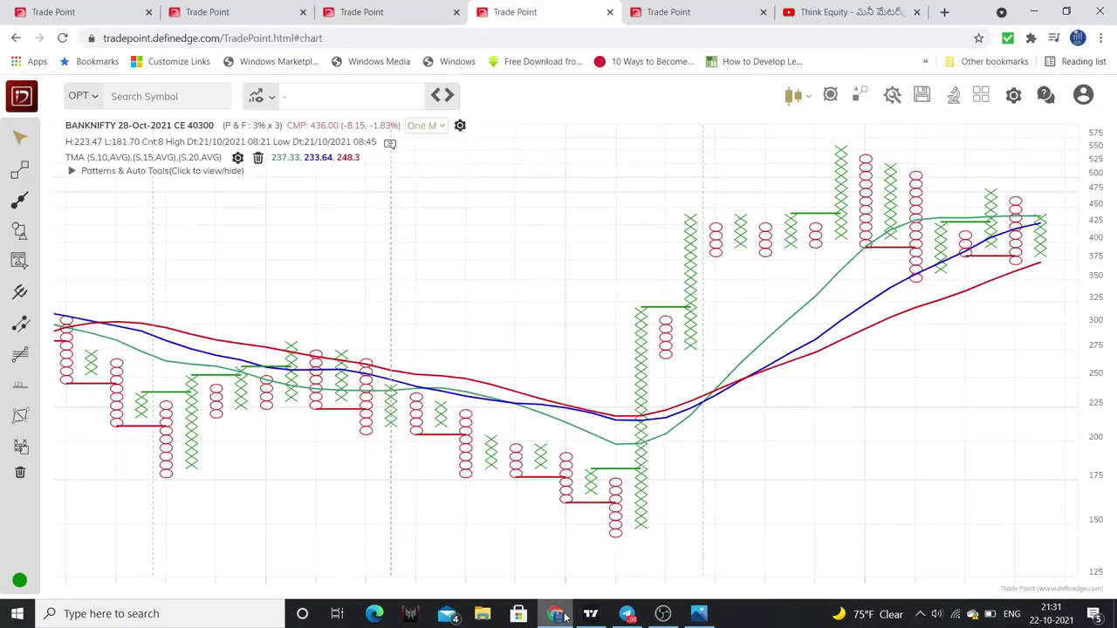
pyautogui.click(225, 19)
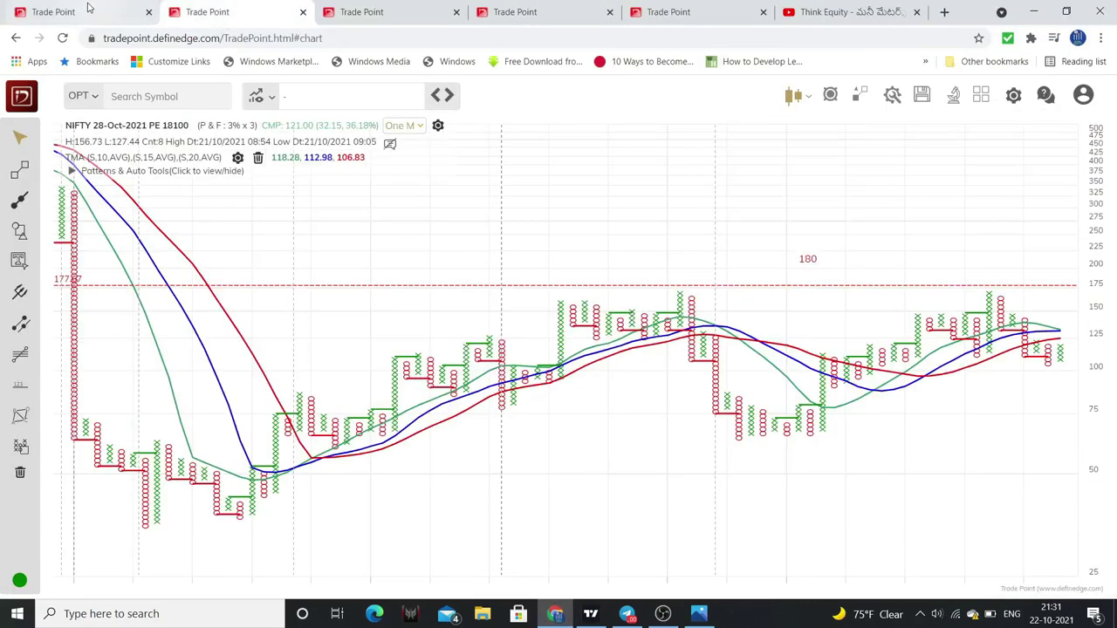
pyautogui.click(80, 9)
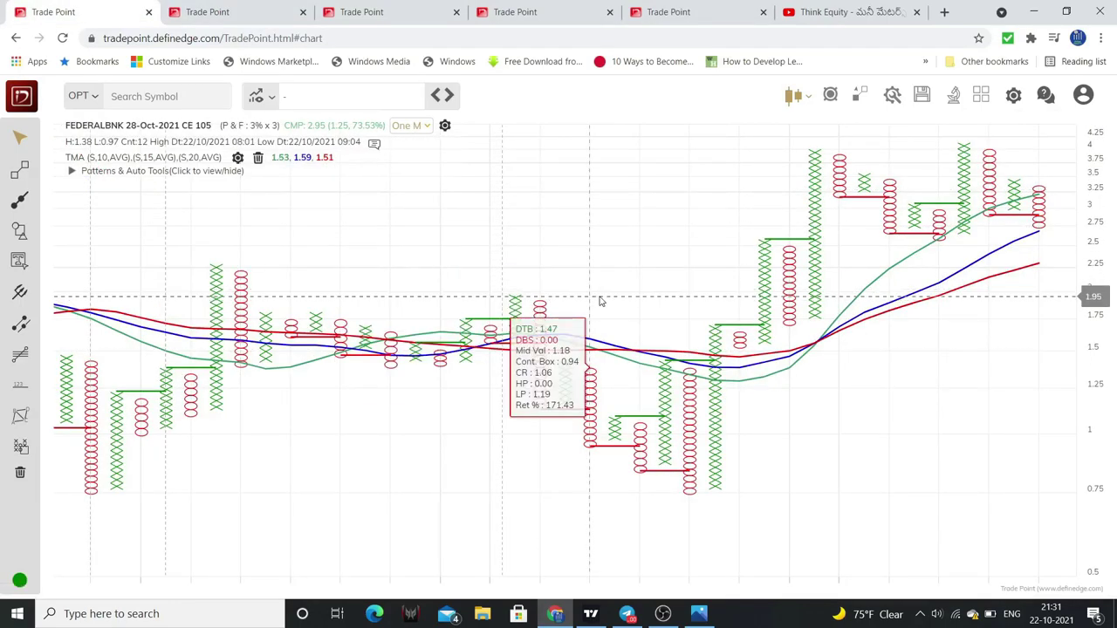
pyautogui.scroll(-1, 601, 300)
pyautogui.scroll(-4, 600, 300)
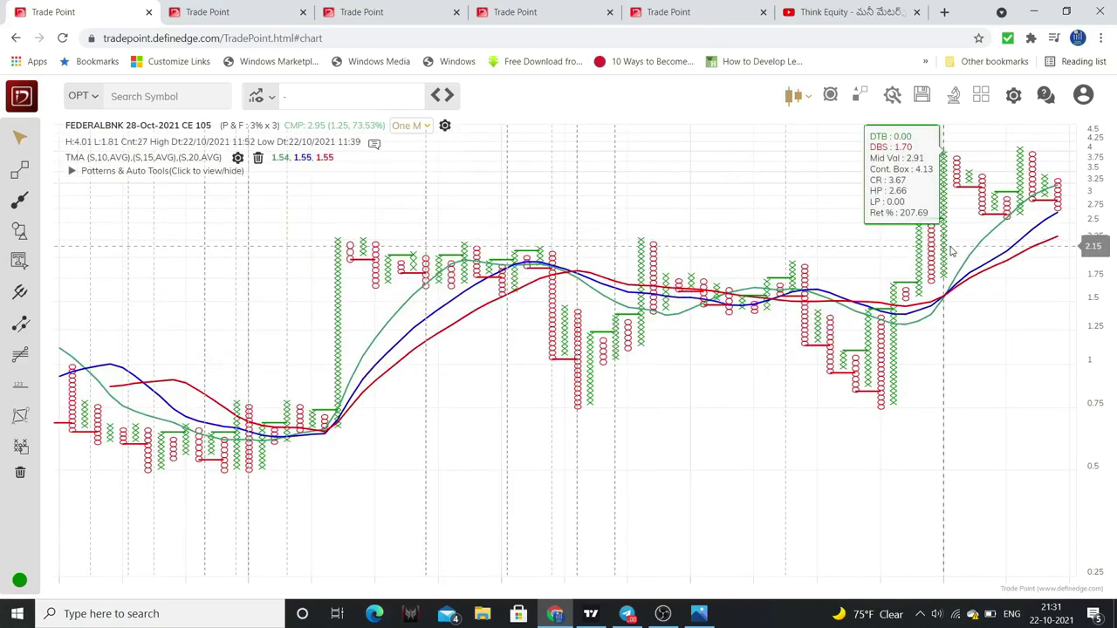
# - Examine the latest columns and moving averages of the FEDERALBNK 28-Oct-2021 CE 105 chart up close
pyautogui.scroll(5, 1005, 266)
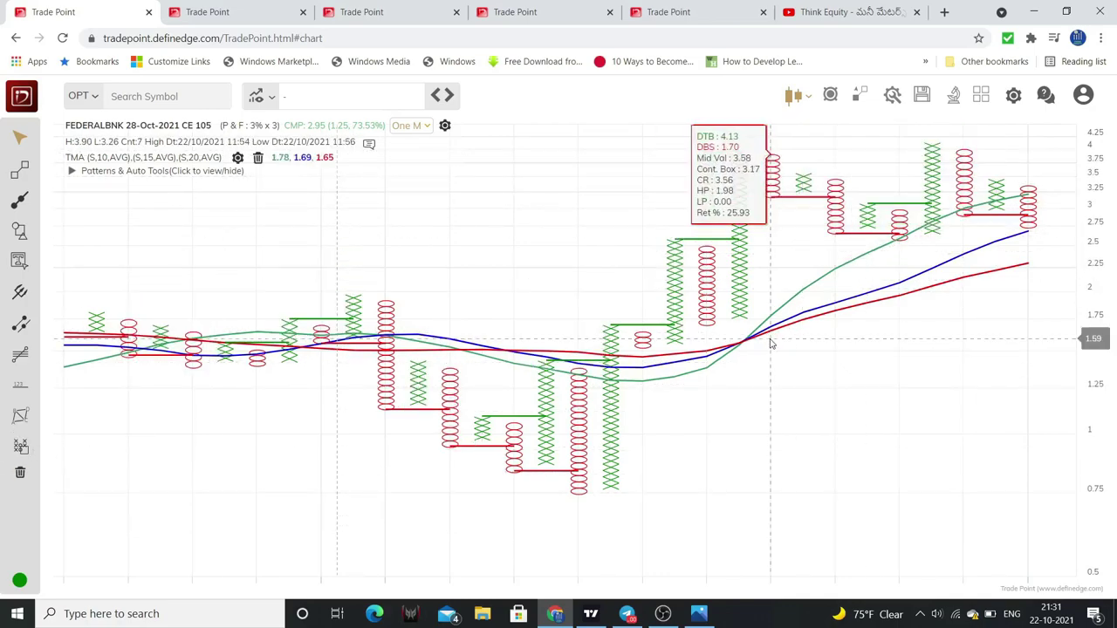
pyautogui.scroll(-2, 770, 342)
pyautogui.scroll(3, 770, 343)
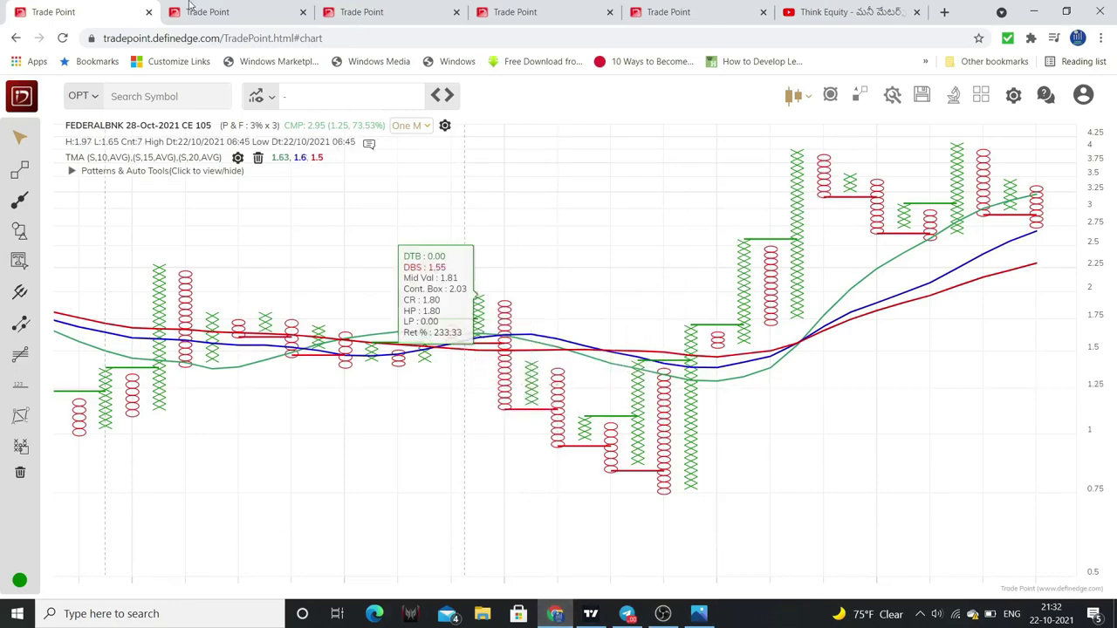
# - Open the ICICIBANK 28-Oct-2021 CE 760 option chart and examine its recent and earlier price columns
pyautogui.click(662, 21)
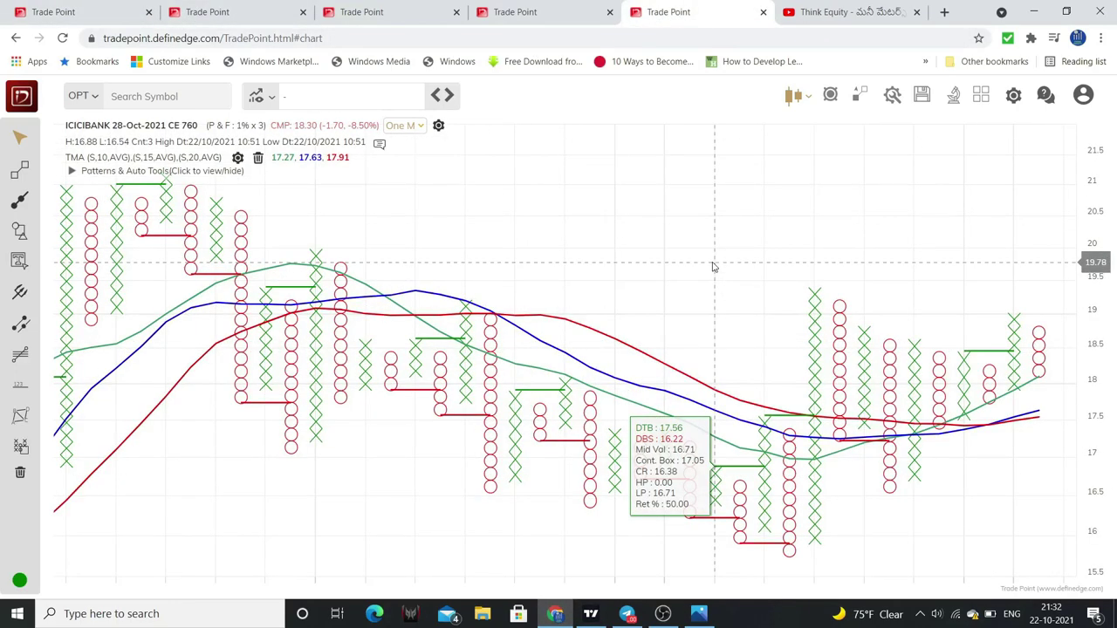
pyautogui.scroll(-1, 712, 266)
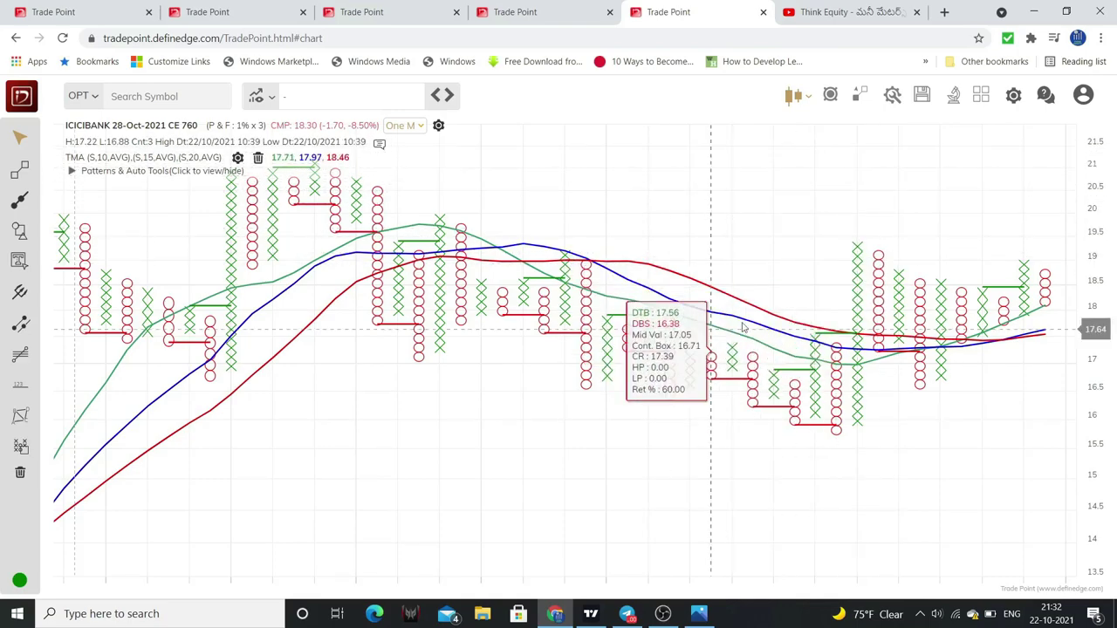
pyautogui.scroll(-2, 722, 318)
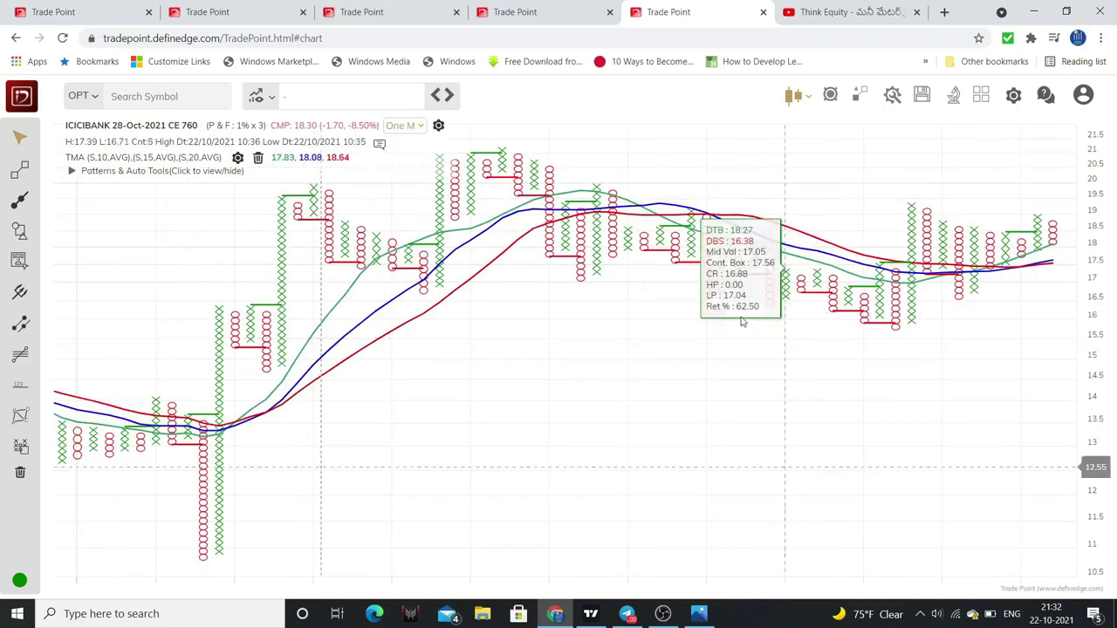
pyautogui.scroll(2, 744, 451)
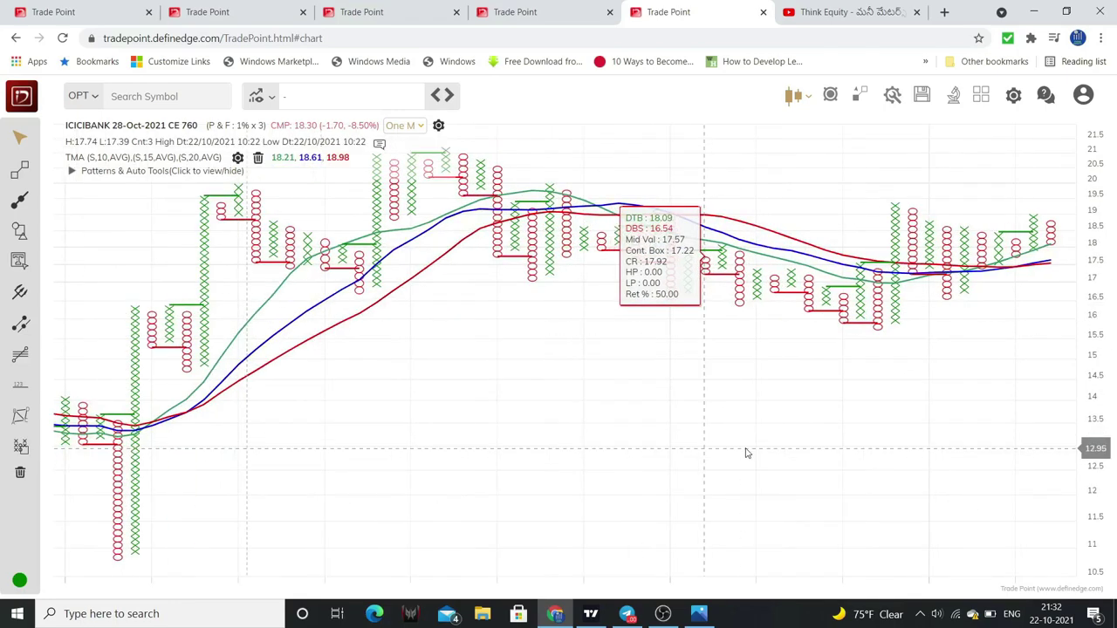
# - Draw an extended 45-degree trend line downward from the recent high near 19.5 on the ICICIBANK CE 760 chart
pyautogui.click(20, 445)
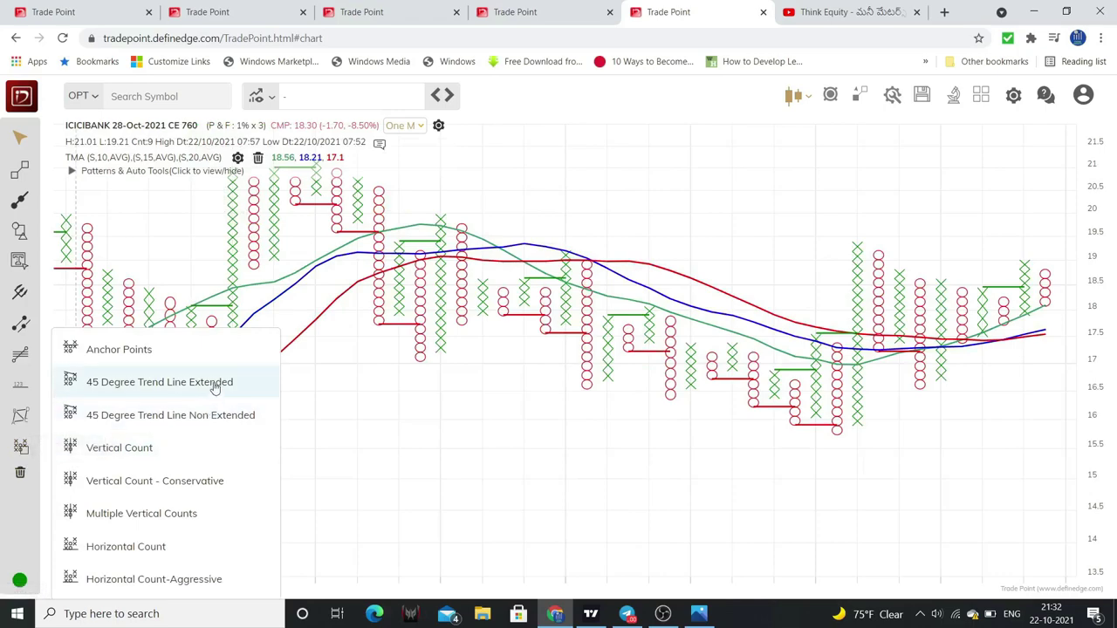
pyautogui.click(160, 381)
pyautogui.click(857, 244)
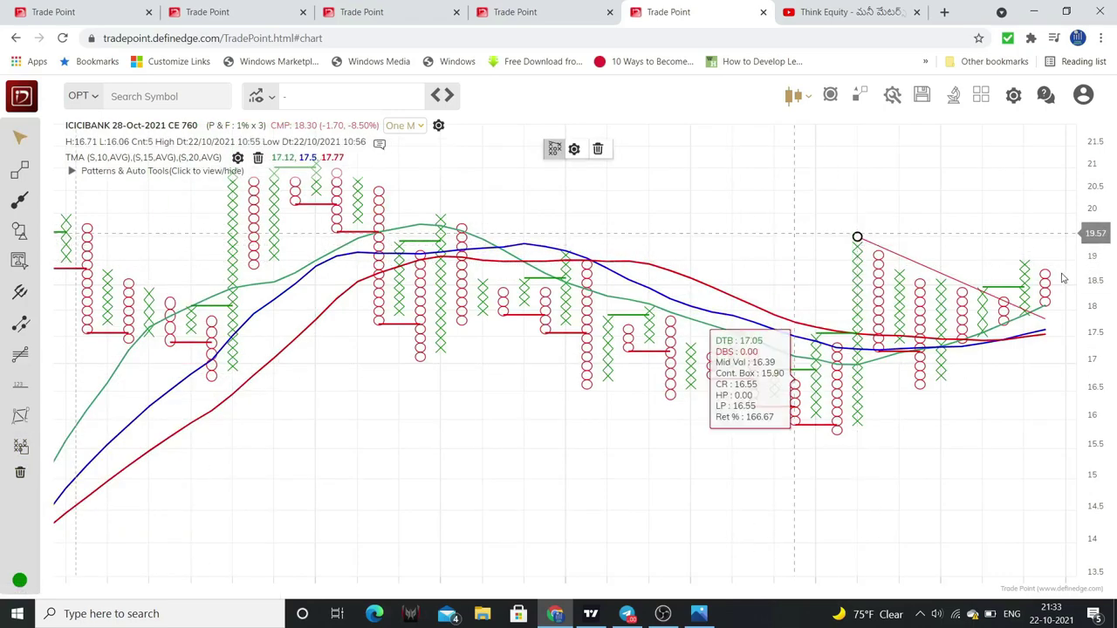
pyautogui.scroll(2, 979, 359)
pyautogui.scroll(-2, 975, 321)
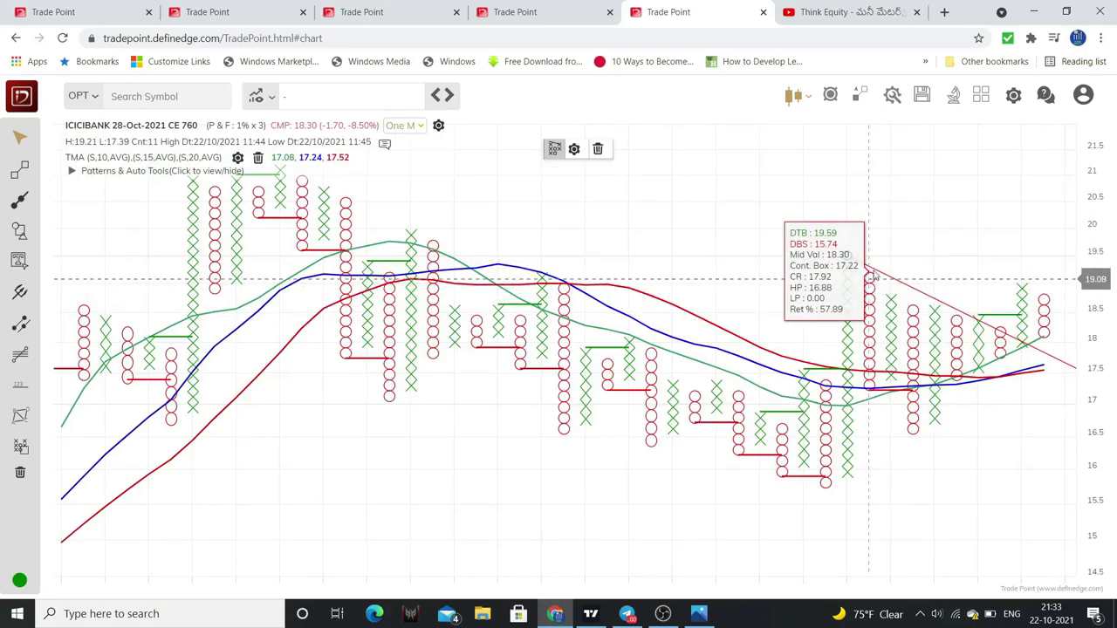
pyautogui.click(872, 276)
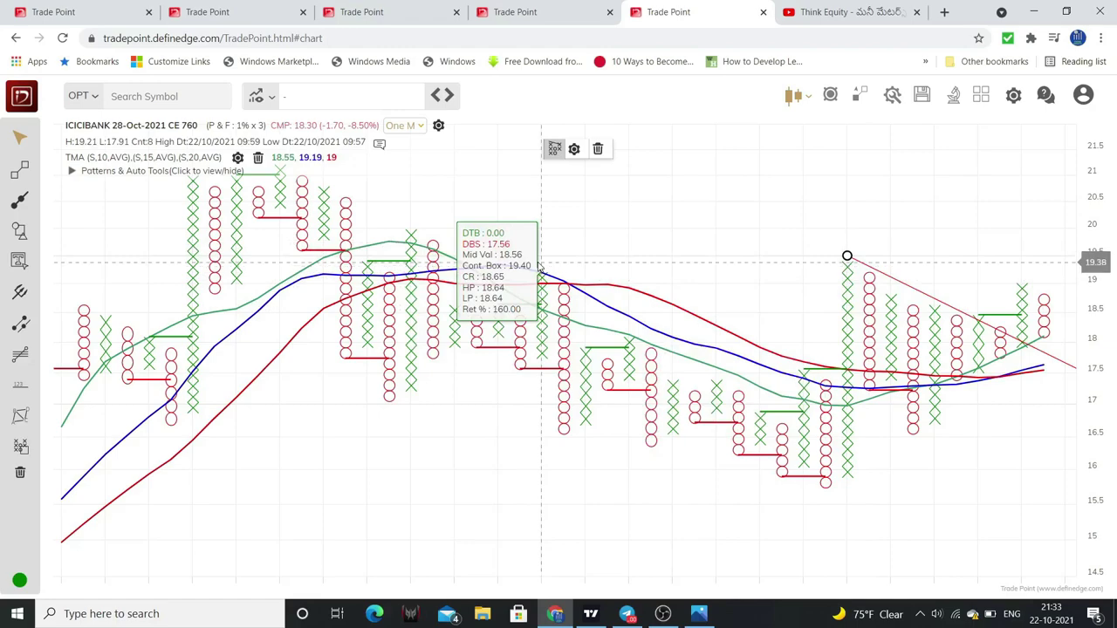
# - Add a second extended 45-degree trend line downward from the highest column near 21 on the ICICIBANK option chart
pyautogui.scroll(-2, 539, 266)
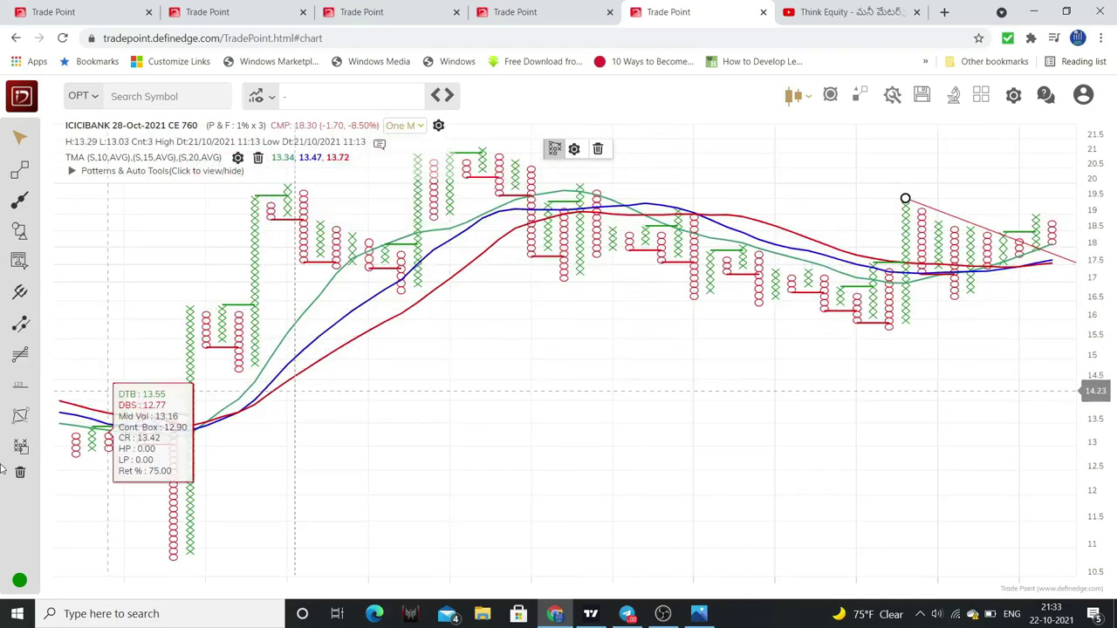
pyautogui.click(131, 377)
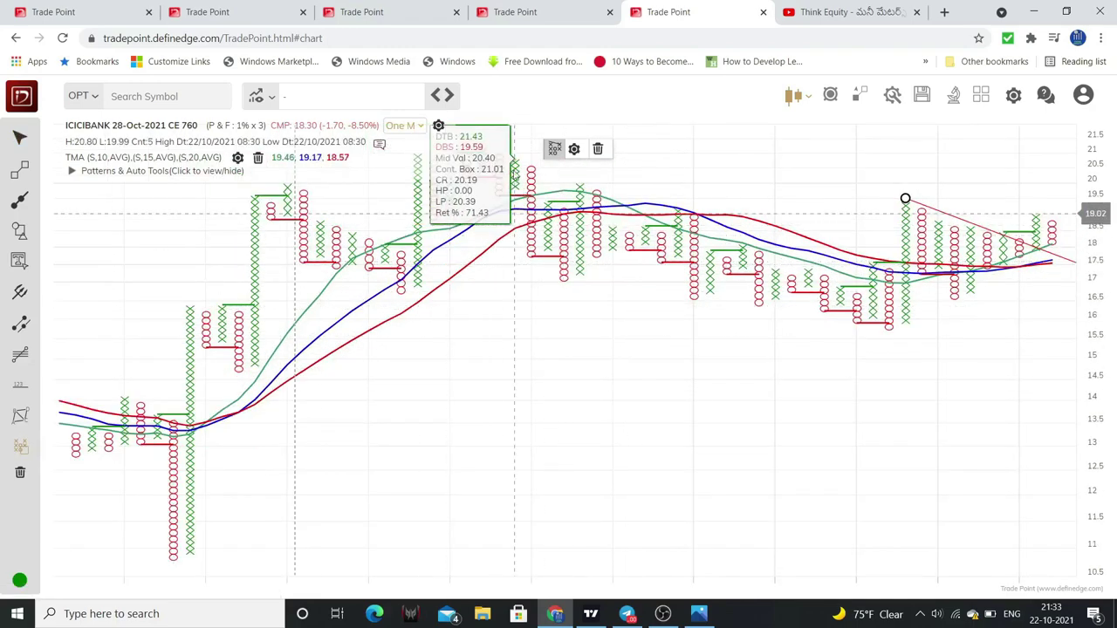
pyautogui.click(482, 144)
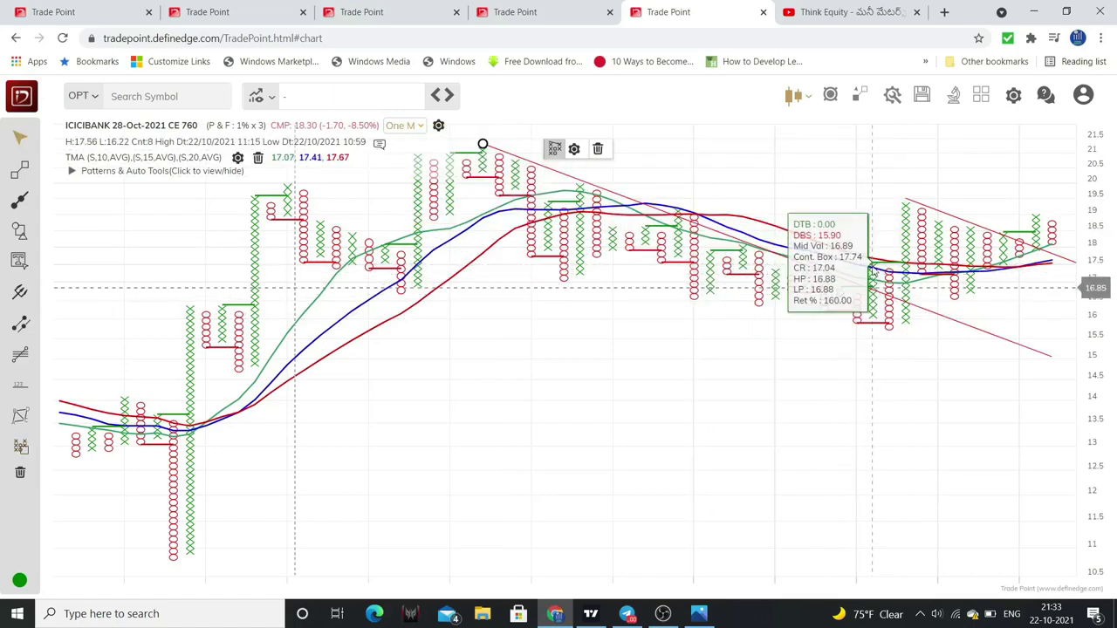
pyautogui.click(840, 454)
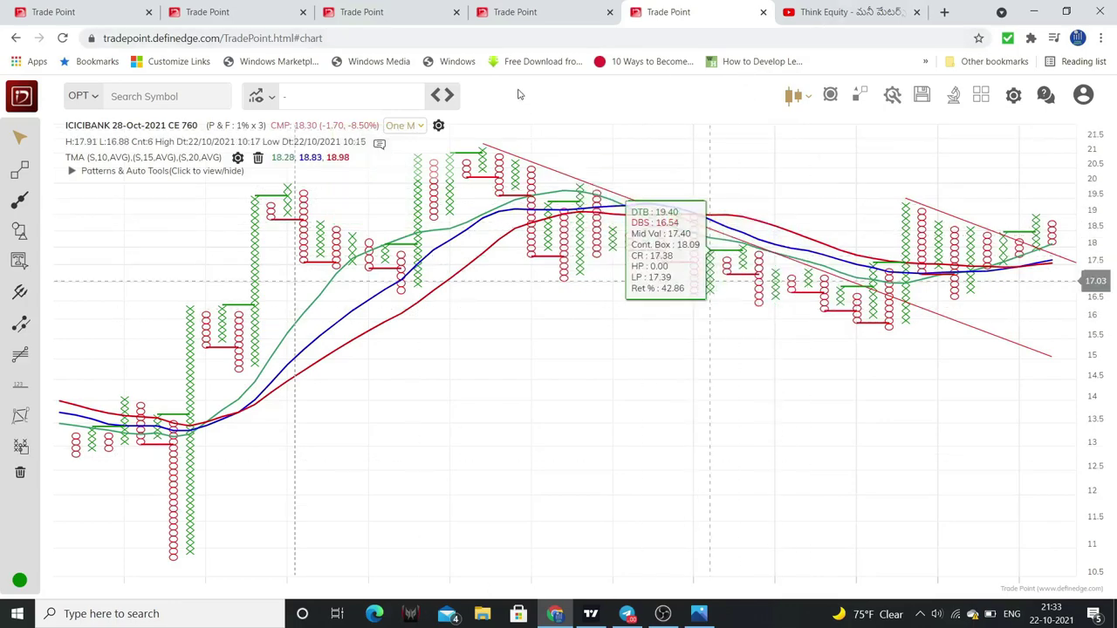
# - Switch to TradingView, open the ICICIBANK NSE chart and set its interval to 1 hour
pyautogui.click(524, 12)
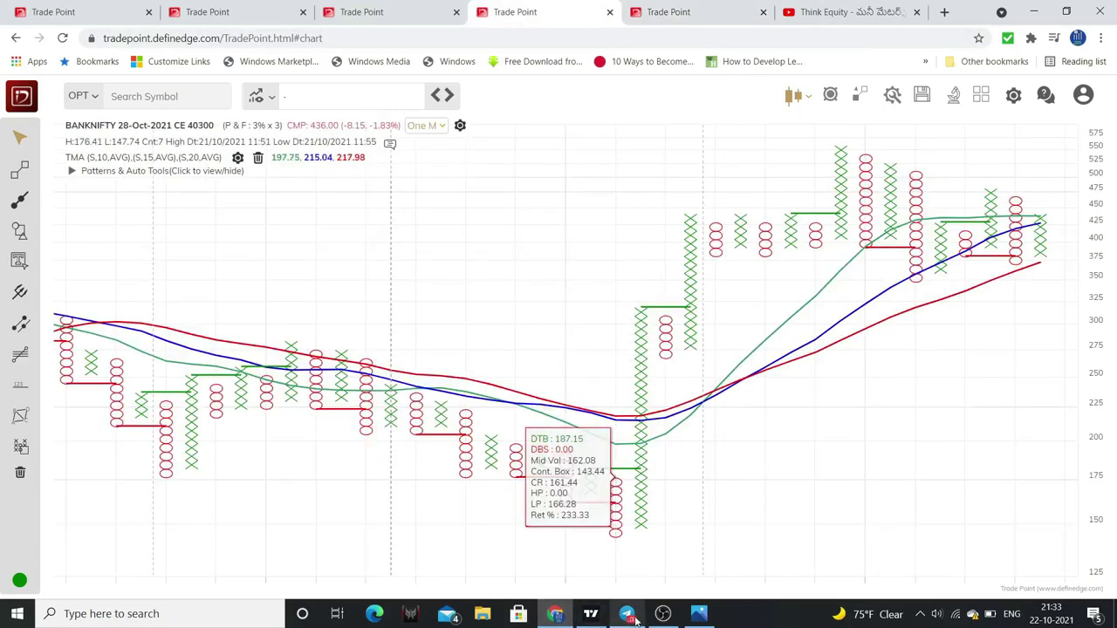
pyautogui.click(591, 614)
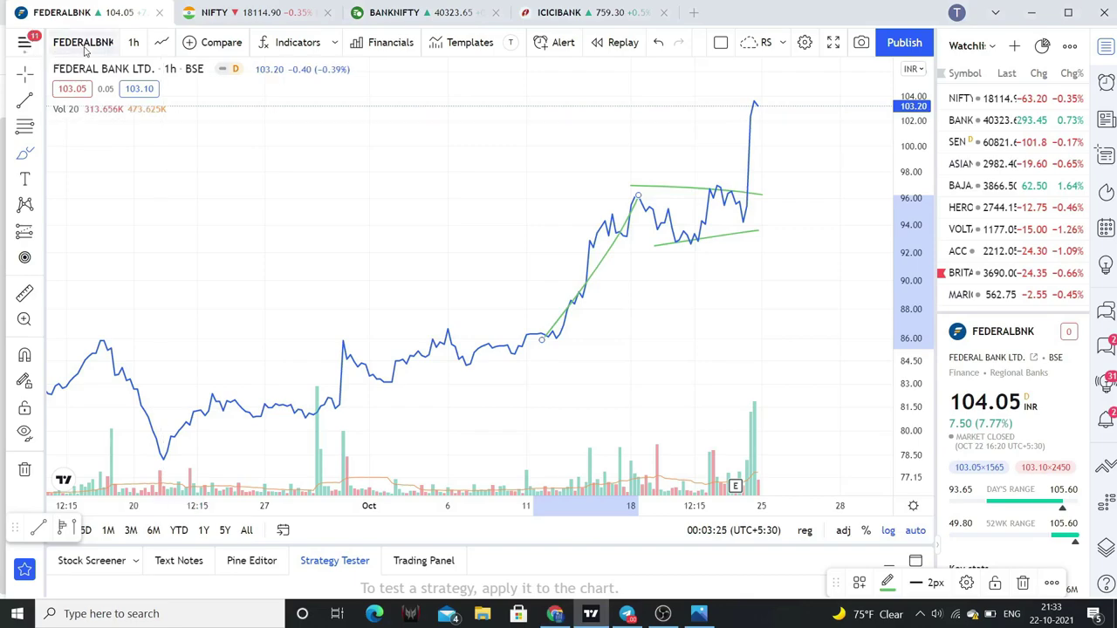
pyautogui.click(85, 48)
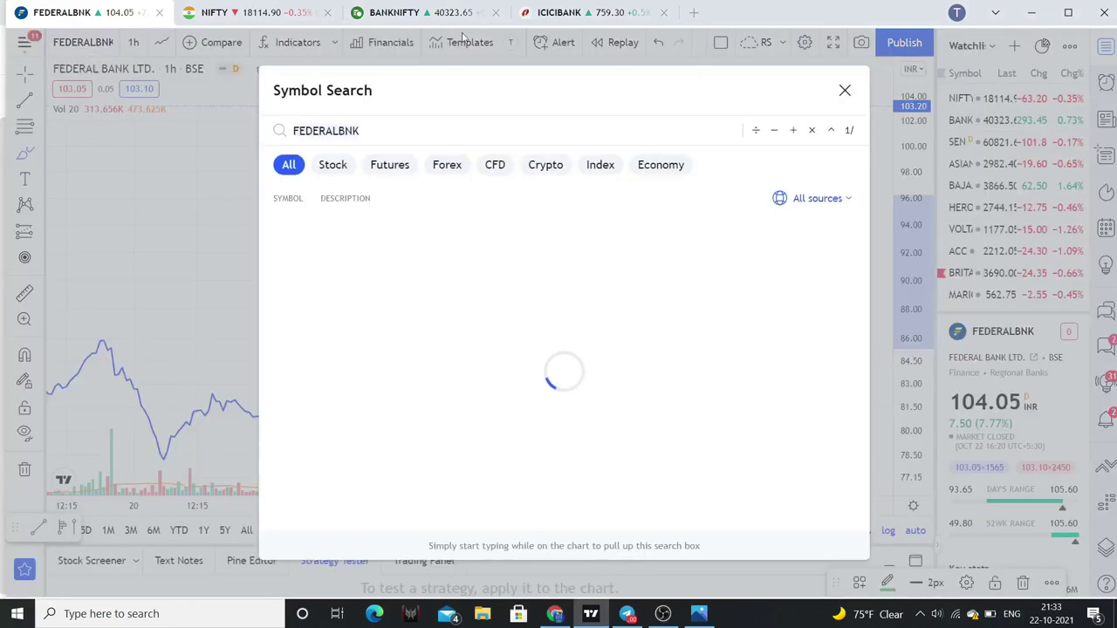
pyautogui.click(561, 14)
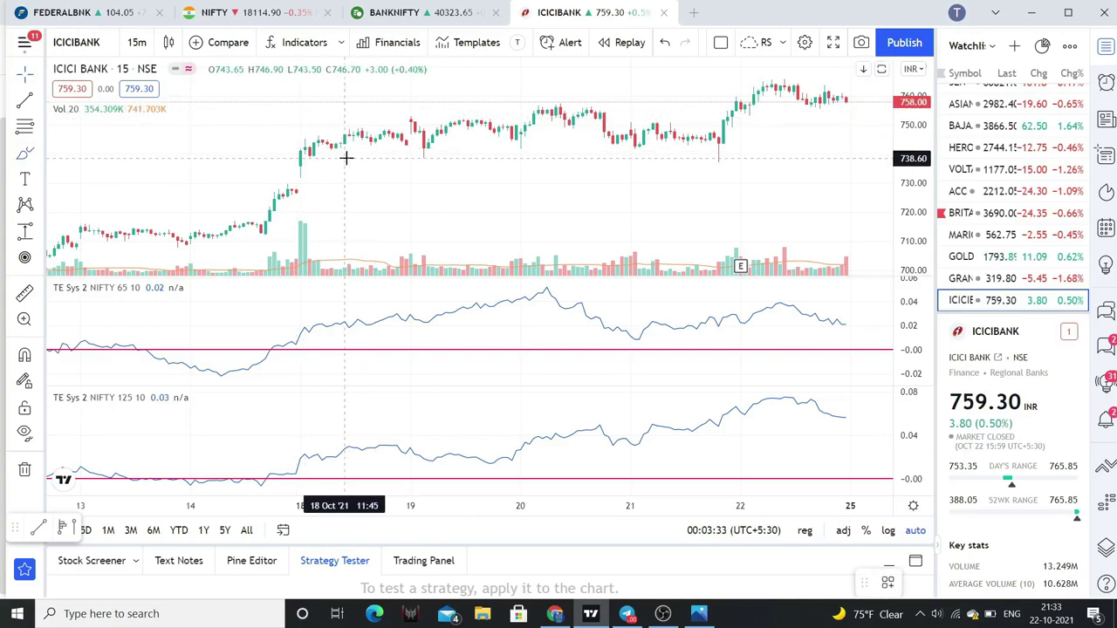
pyautogui.scroll(-2, 345, 157)
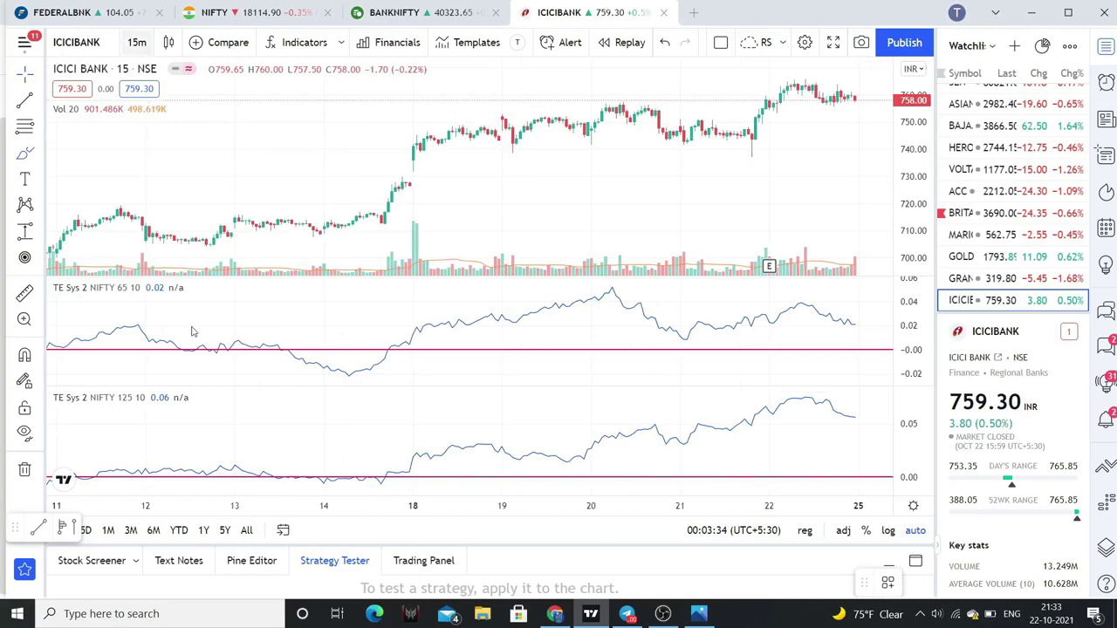
pyautogui.click(137, 42)
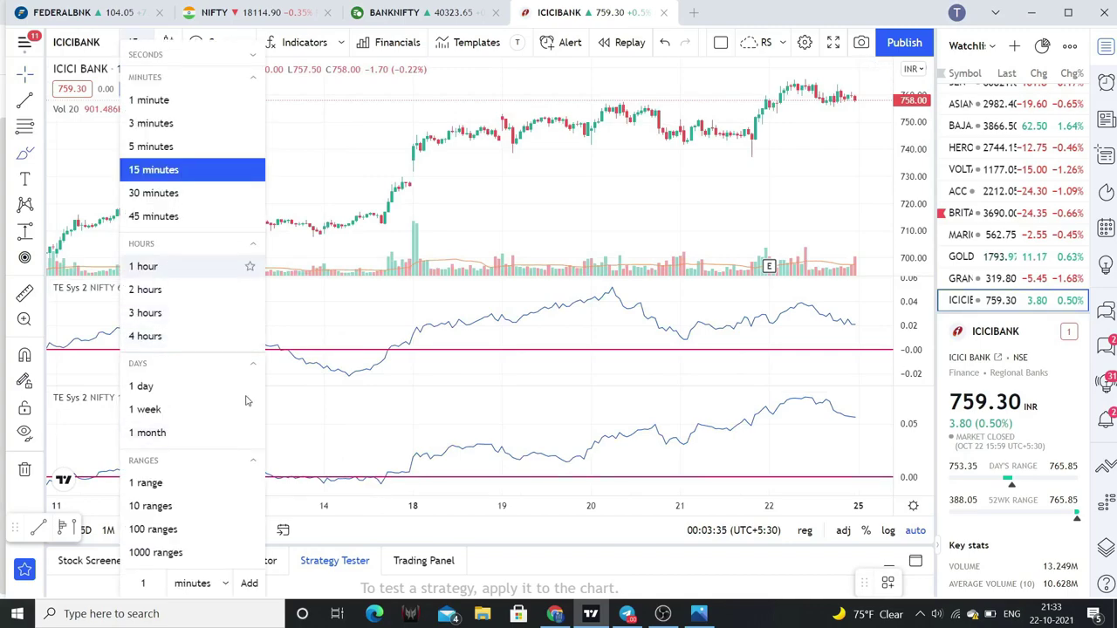
pyautogui.click(513, 153)
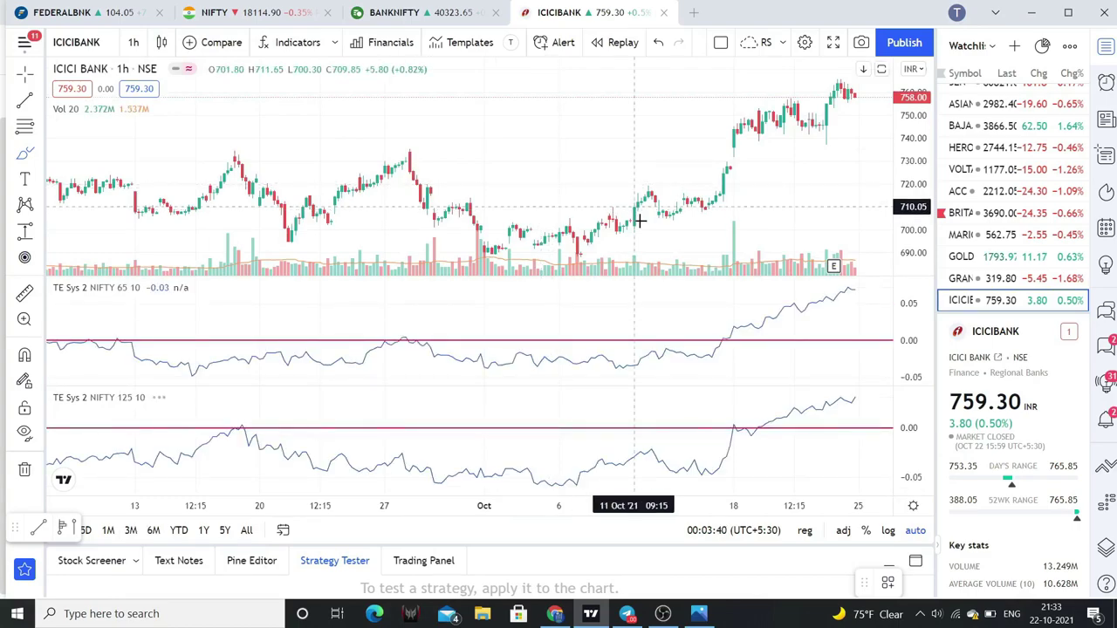
# - Brush a nearly horizontal resistance line near 735 on ICICIBANK, running across the highs from early September to 18 October
pyautogui.scroll(-2, 236, 146)
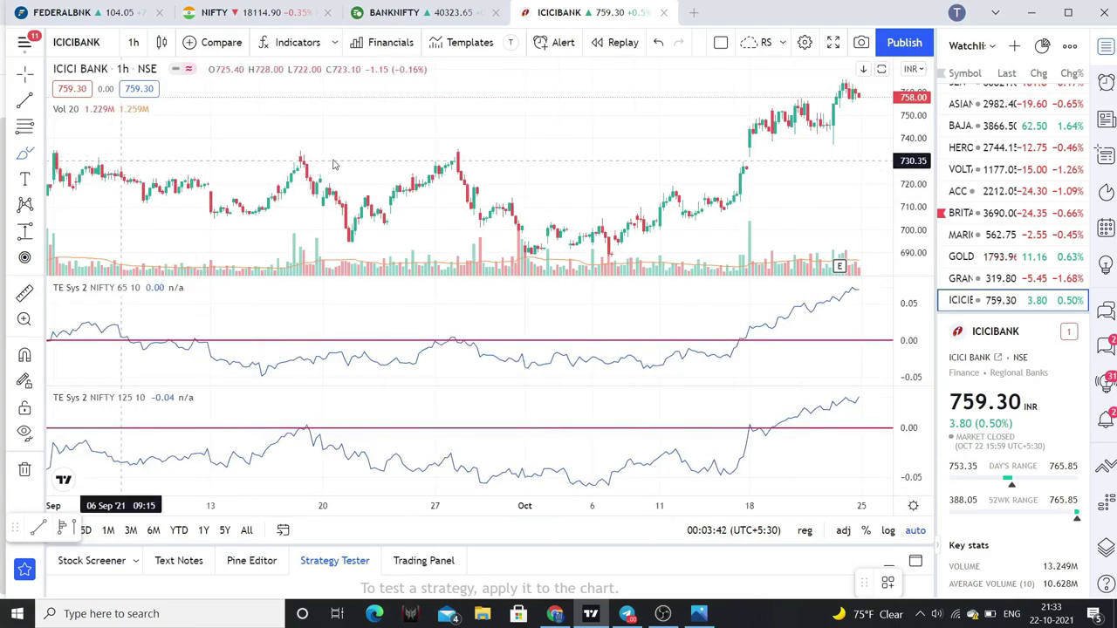
pyautogui.scroll(-1, 332, 159)
pyautogui.scroll(-1, 184, 157)
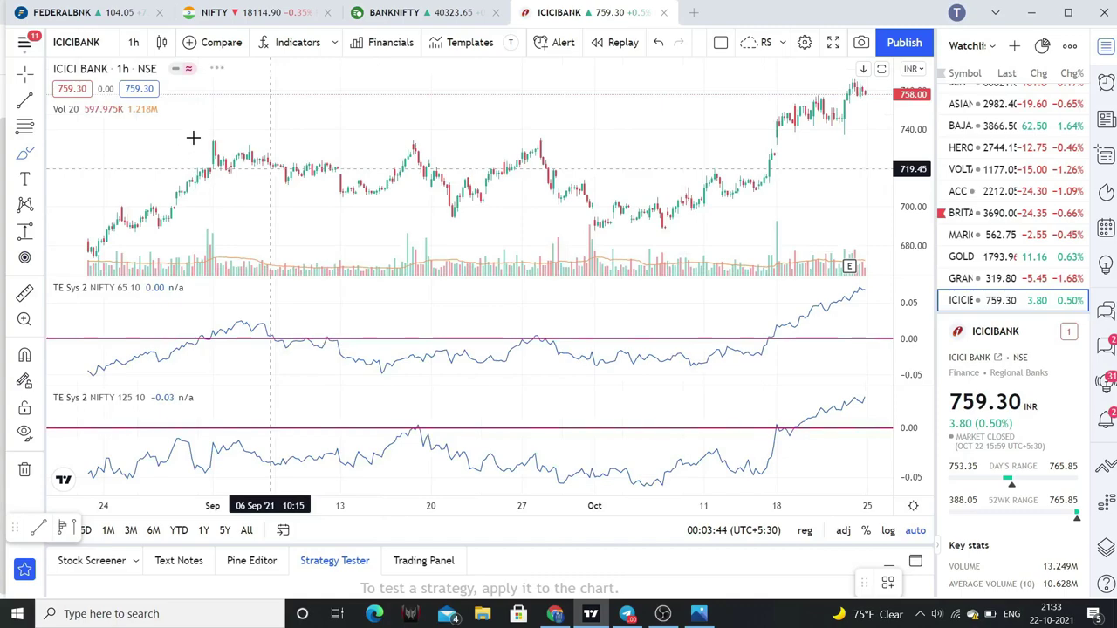
pyautogui.moveTo(214, 140); pyautogui.dragTo(788, 146)
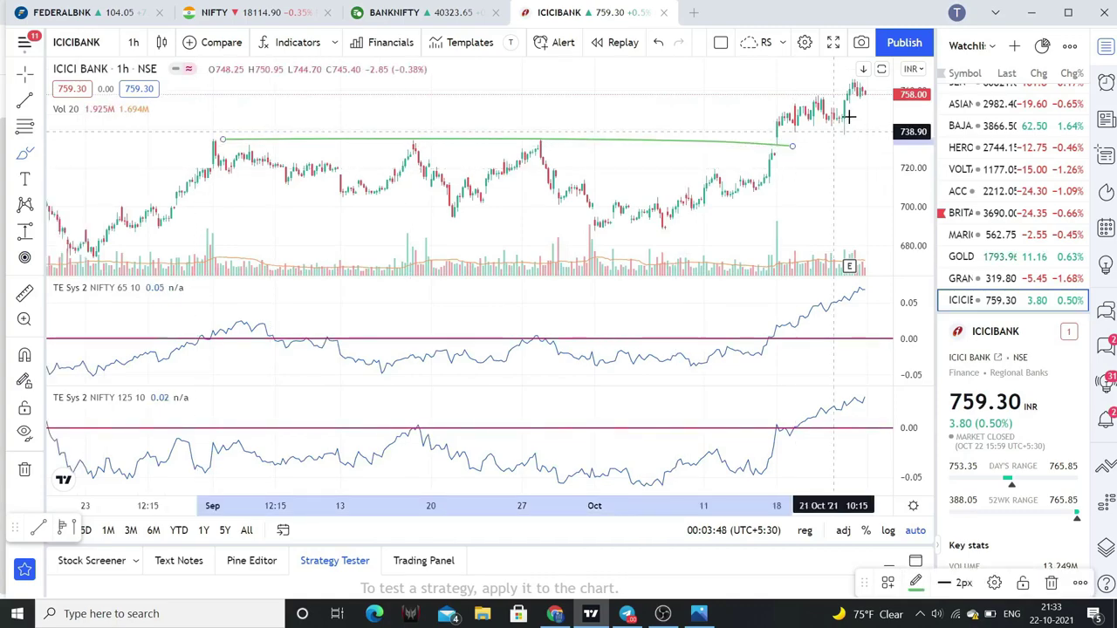
# - Brush a rising stroke and a circle around ICICIBANK's consolidation before 22 October, and mark the latest candles near 755 to 760
pyautogui.scroll(2, 703, 155)
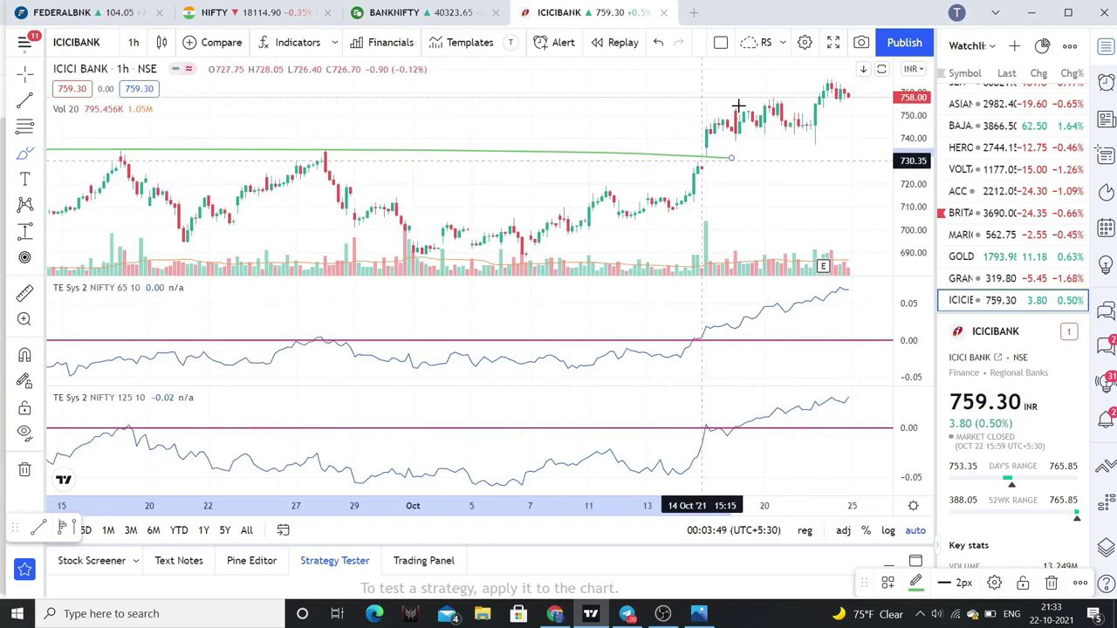
pyautogui.moveTo(706, 157)
pyautogui.mouseDown()
pyautogui.moveTo(772, 103)
pyautogui.moveTo(818, 120)
pyautogui.moveTo(815, 143)
pyautogui.mouseUp()
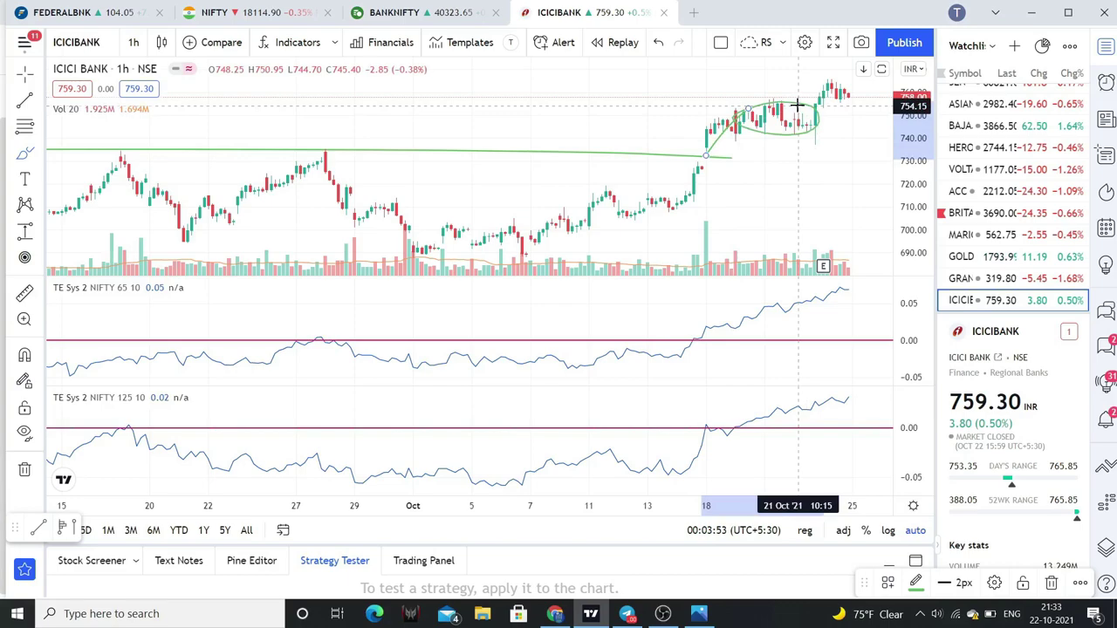
pyautogui.moveTo(796, 83); pyautogui.dragTo(858, 104)
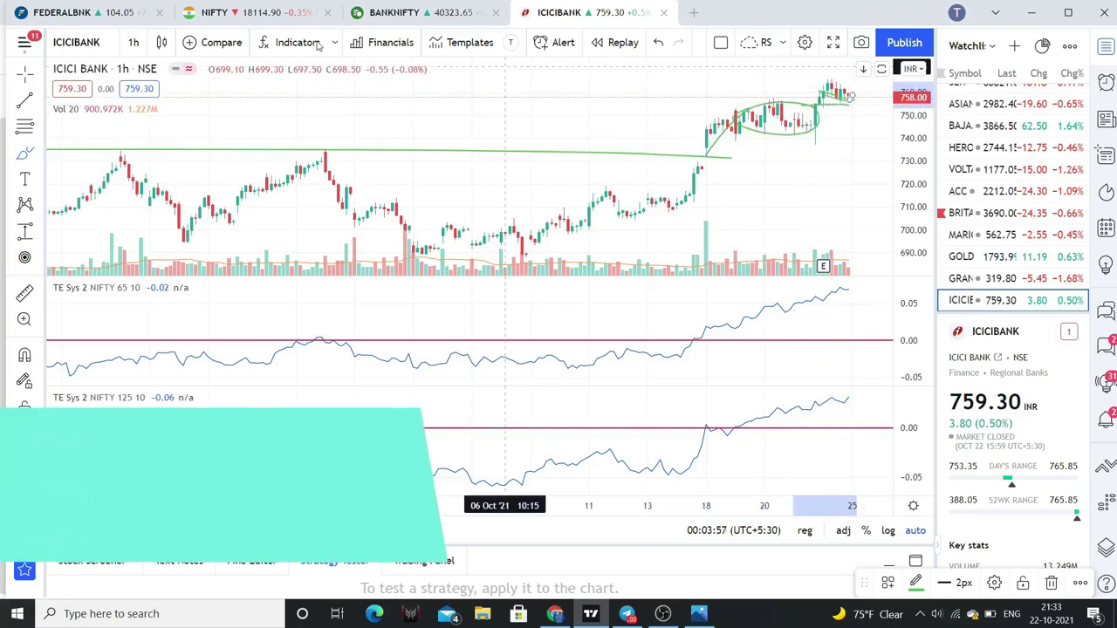
# - Load the KOTAKBANK NSE chart and brush a resistance line from about 2055 to 2035, with breakout strokes and a circle at the latest candles
pyautogui.click(129, 78)
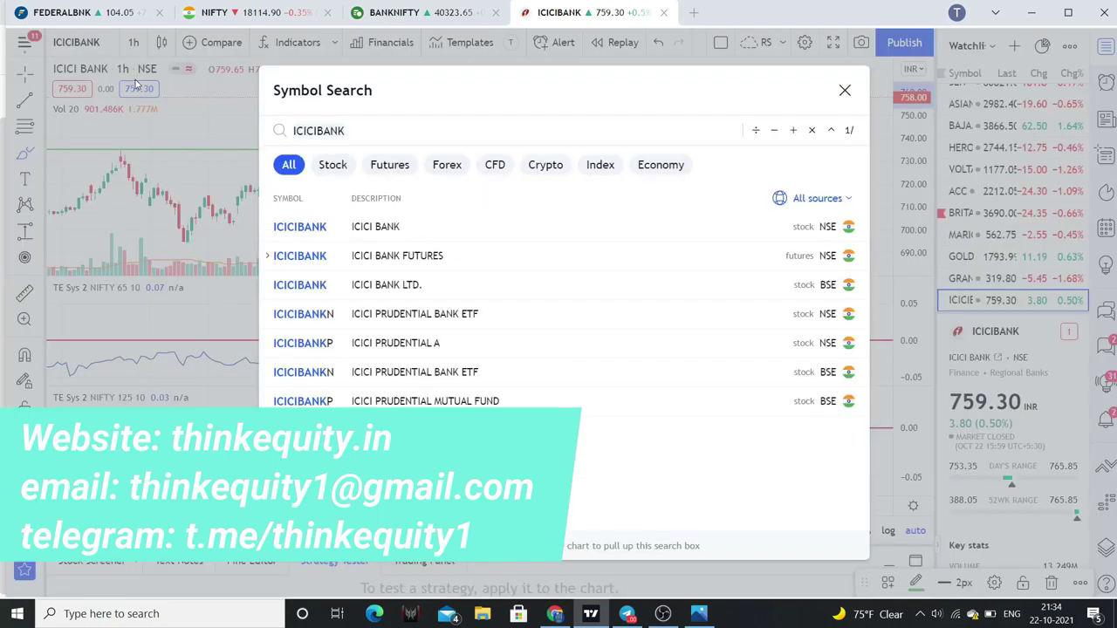
pyautogui.write('KOTAK')
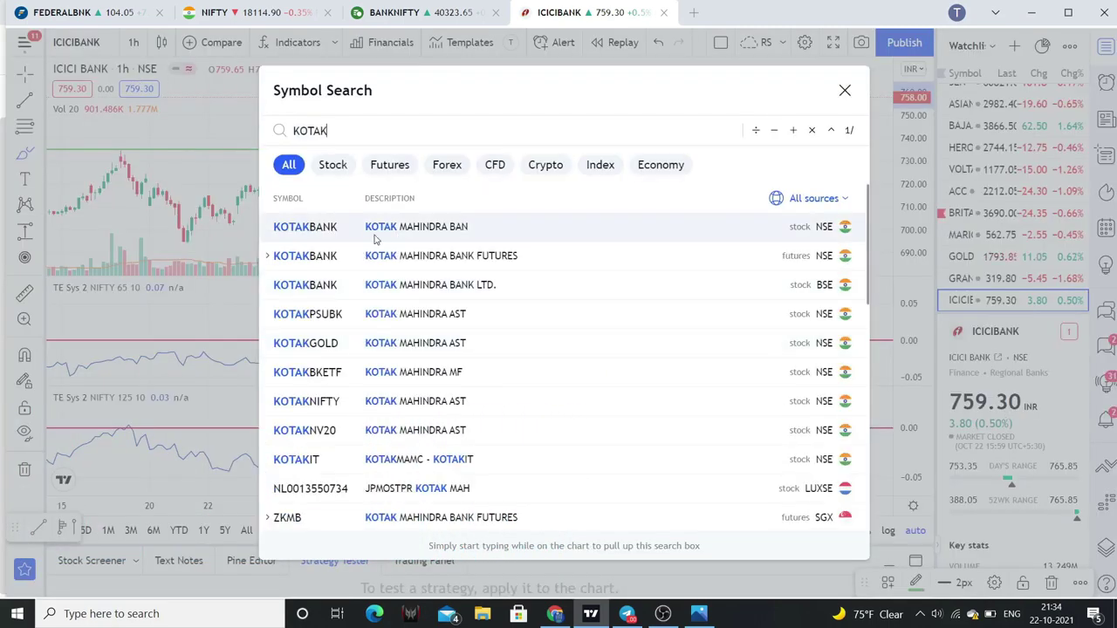
pyautogui.click(534, 285)
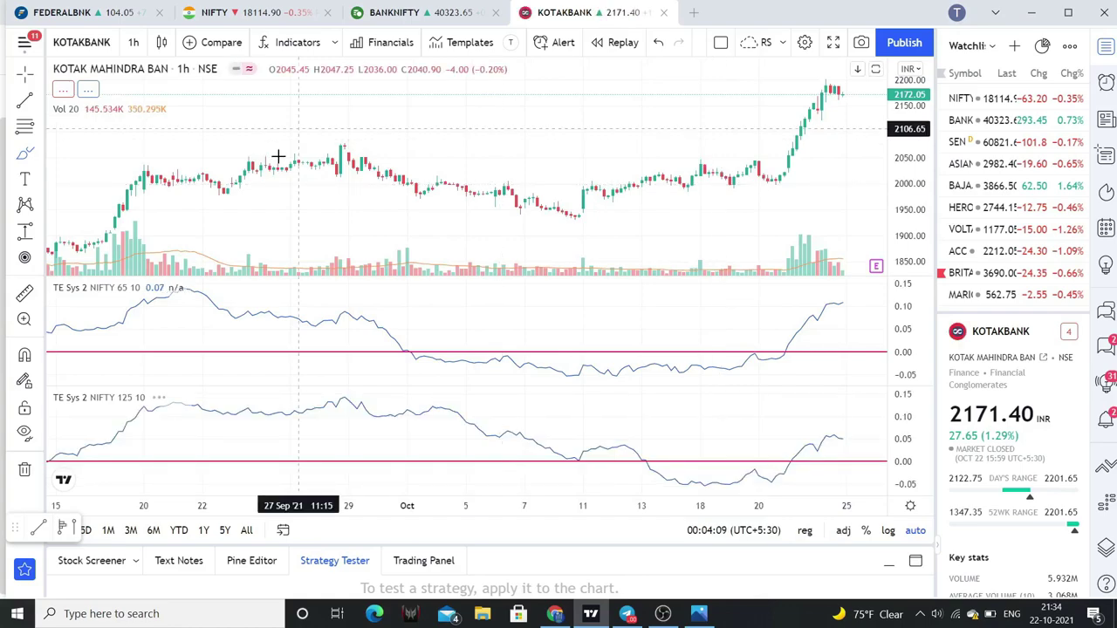
pyautogui.moveTo(297, 156)
pyautogui.mouseDown()
pyautogui.moveTo(799, 167)
pyautogui.moveTo(825, 76)
pyautogui.moveTo(809, 81)
pyautogui.mouseUp()
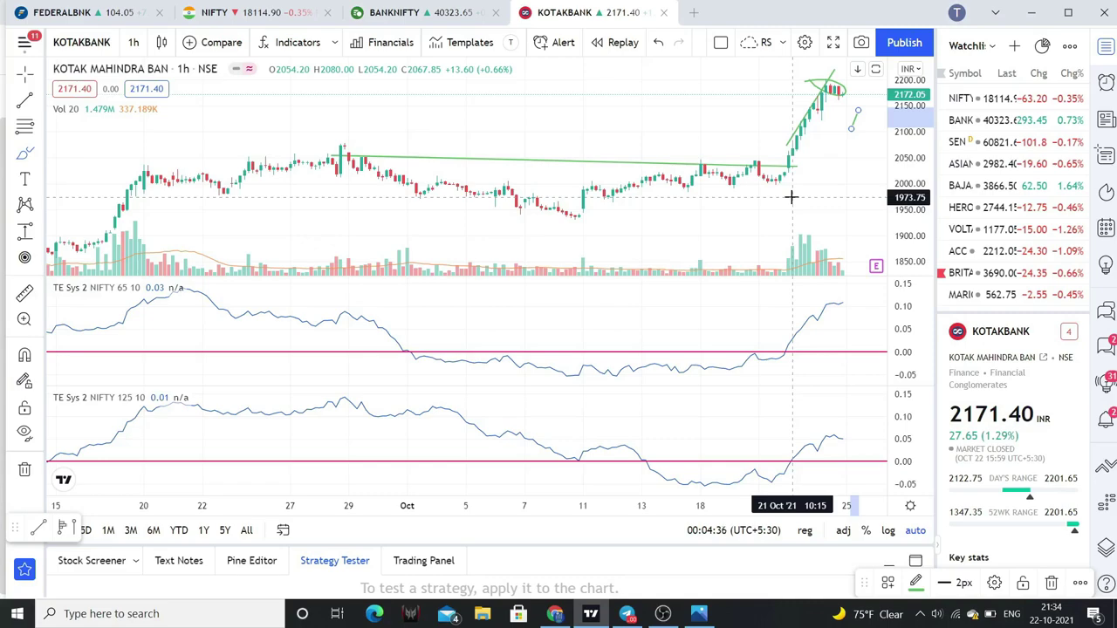
# - Switch to Chrome, look through the uploaded videos on the Think Equity YouTube channel, and switch to Telegram
pyautogui.click(556, 613)
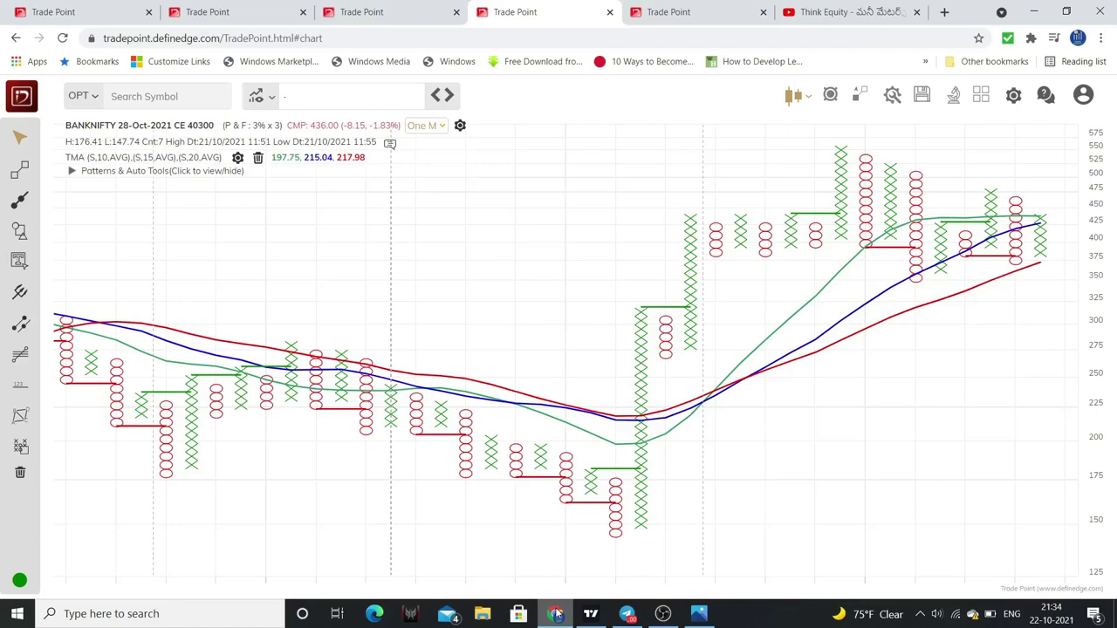
pyautogui.click(829, 29)
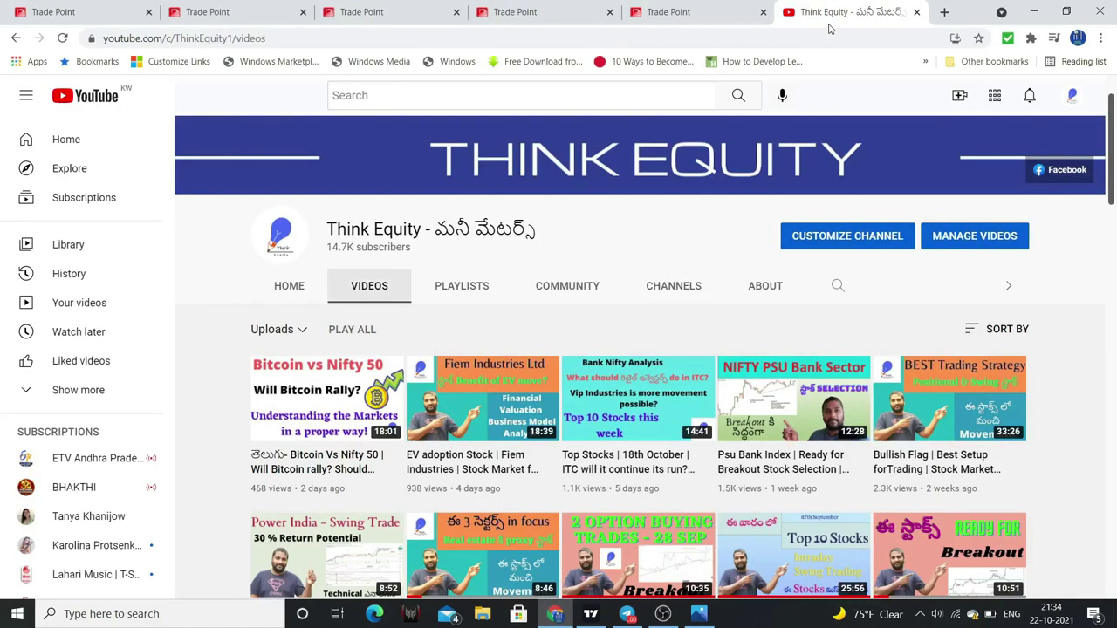
pyautogui.scroll(-2, 1114, 411)
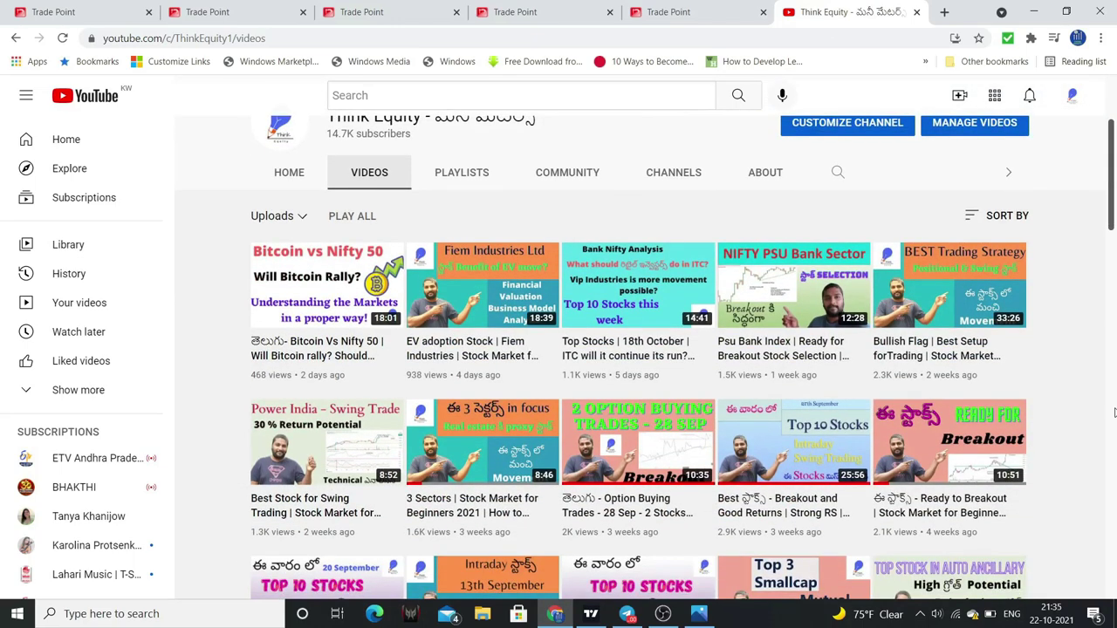
pyautogui.scroll(-1, 1114, 412)
pyautogui.click(623, 616)
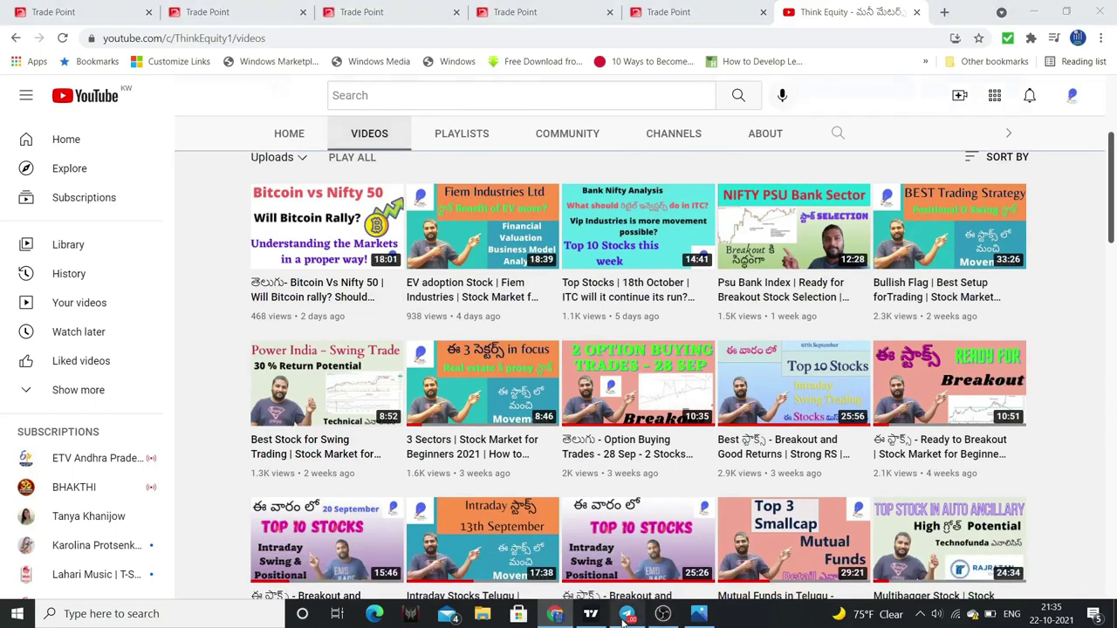
# - Look back through the Think Equity - Learn to Earn channel's posts from October 21 to the Nifty option trade updates of October 20
pyautogui.scroll(3, 737, 248)
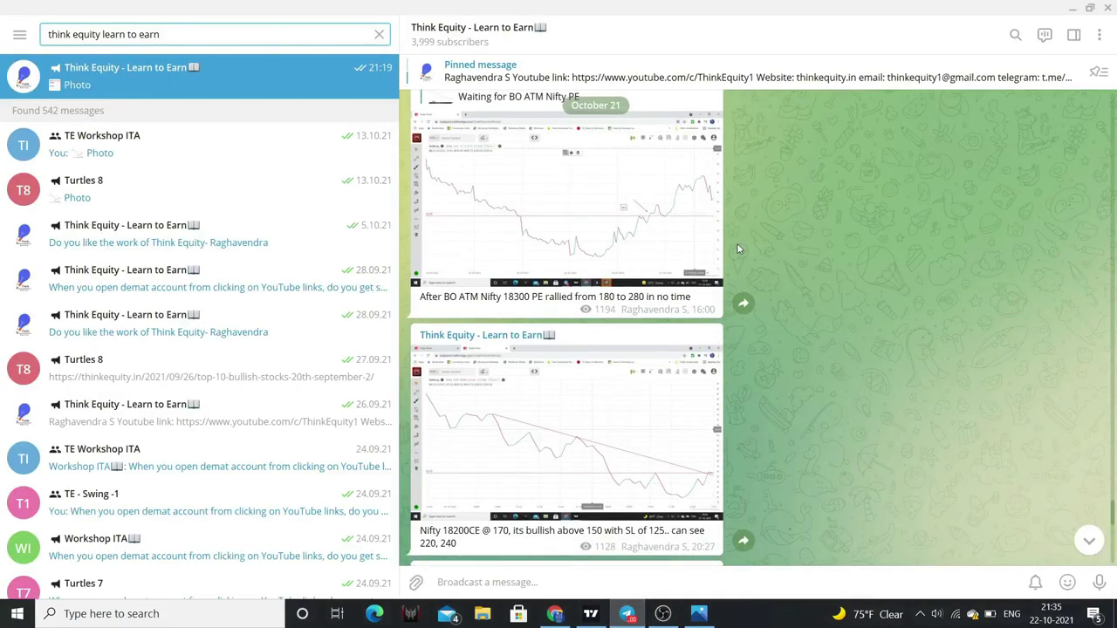
pyautogui.scroll(7, 639, 238)
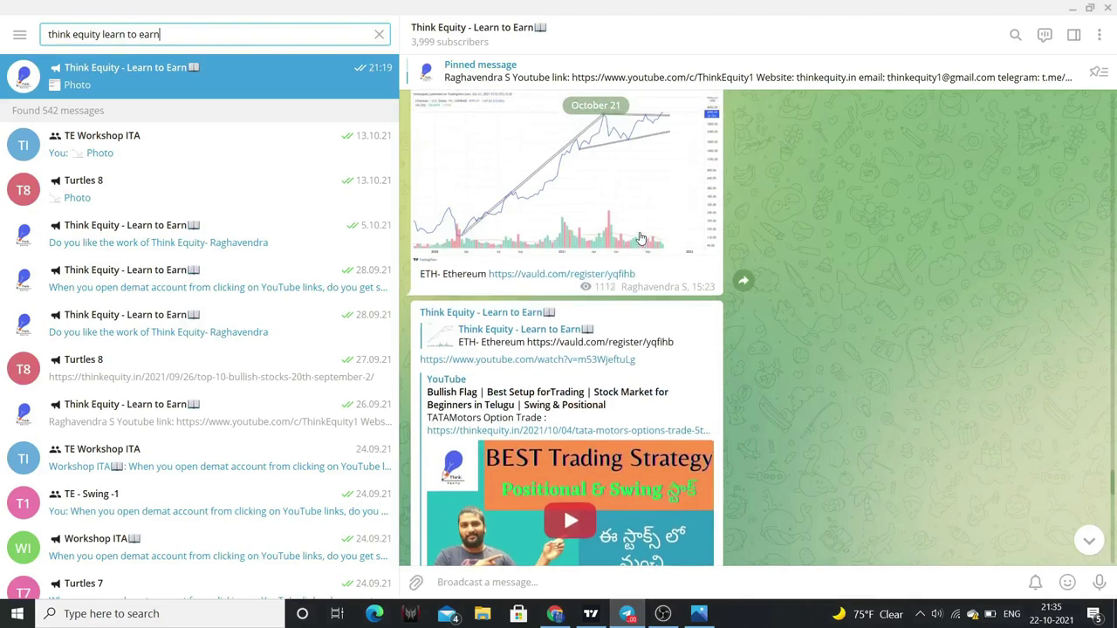
pyautogui.scroll(10, 639, 238)
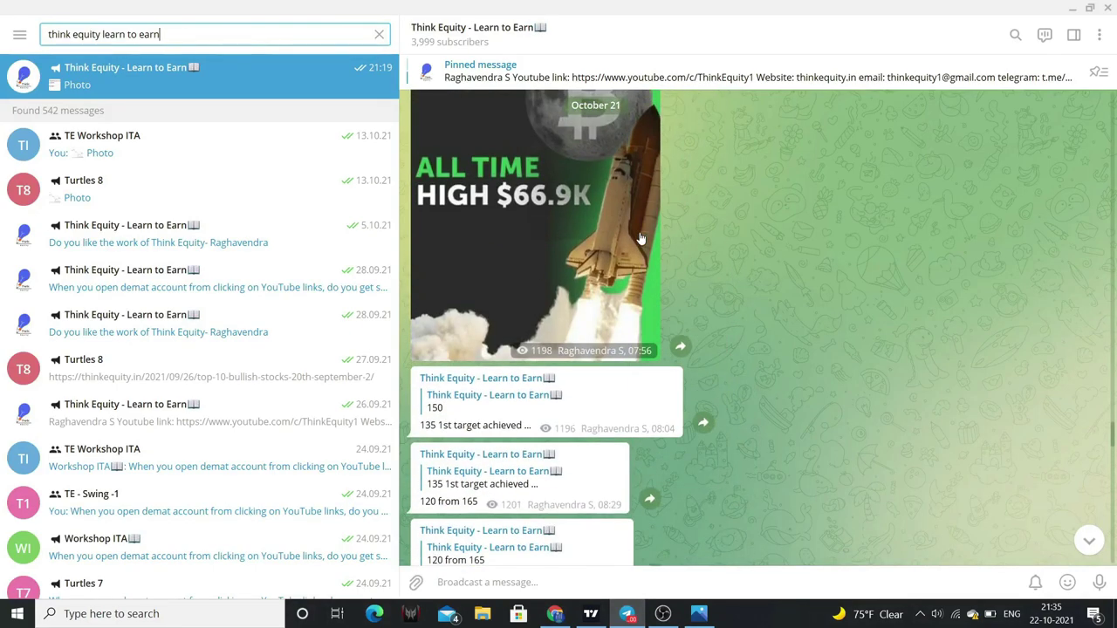
pyautogui.scroll(5, 639, 238)
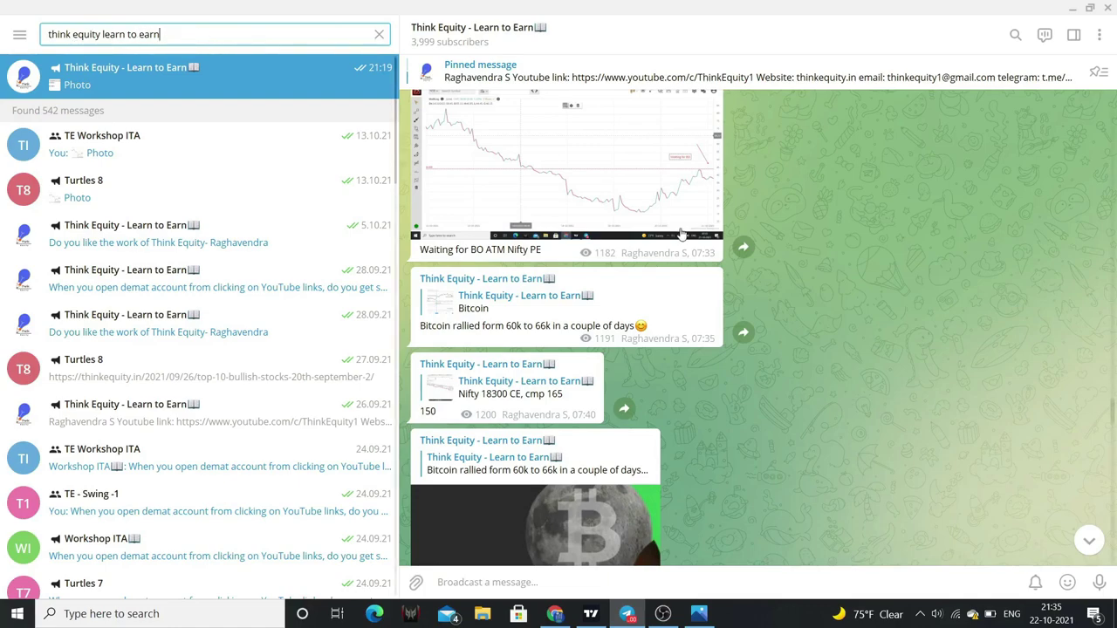
pyautogui.scroll(3, 679, 343)
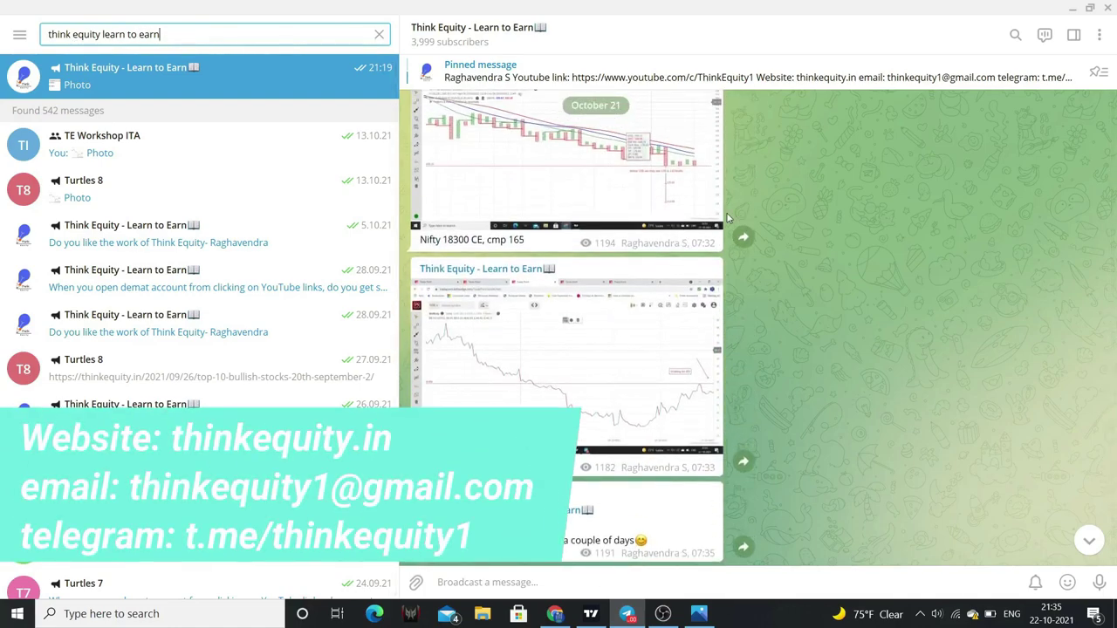
pyautogui.scroll(3, 680, 343)
pyautogui.scroll(6, 692, 192)
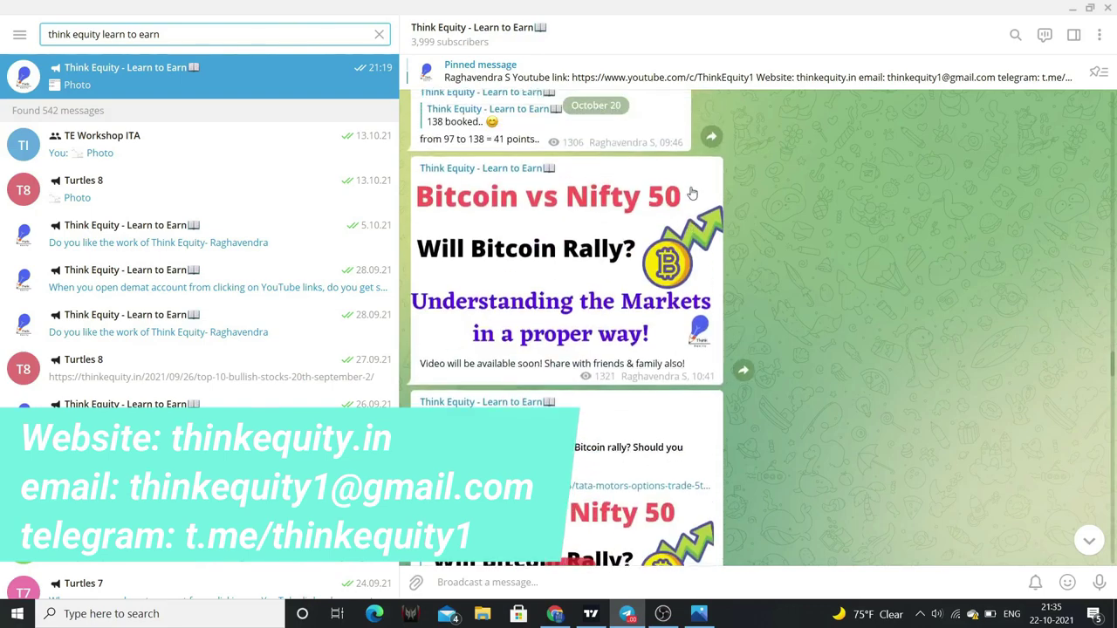
pyautogui.scroll(2, 692, 192)
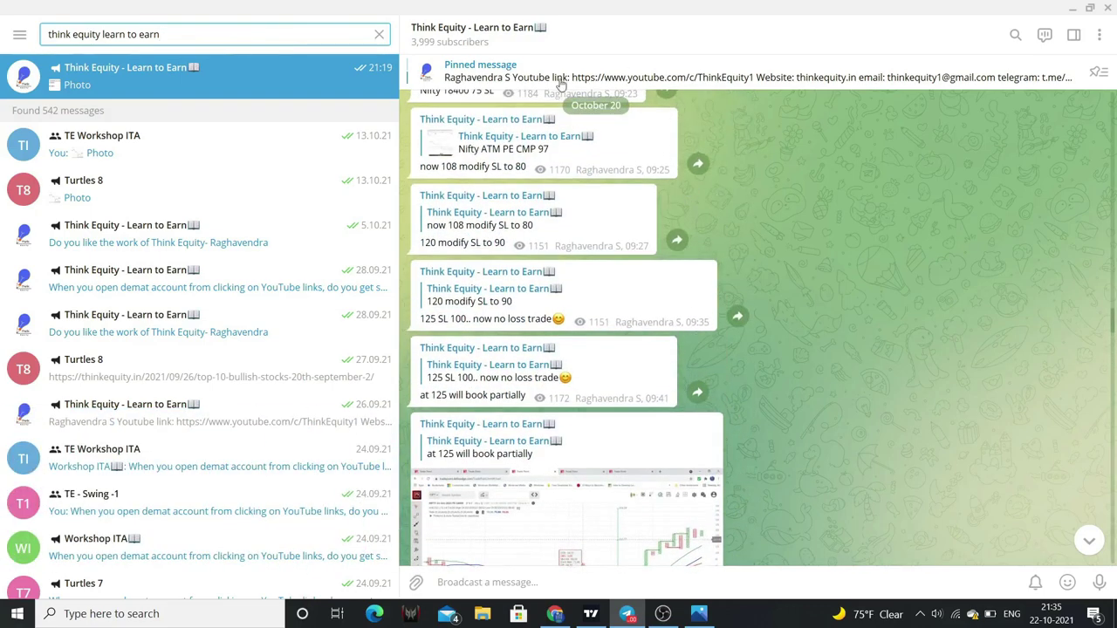